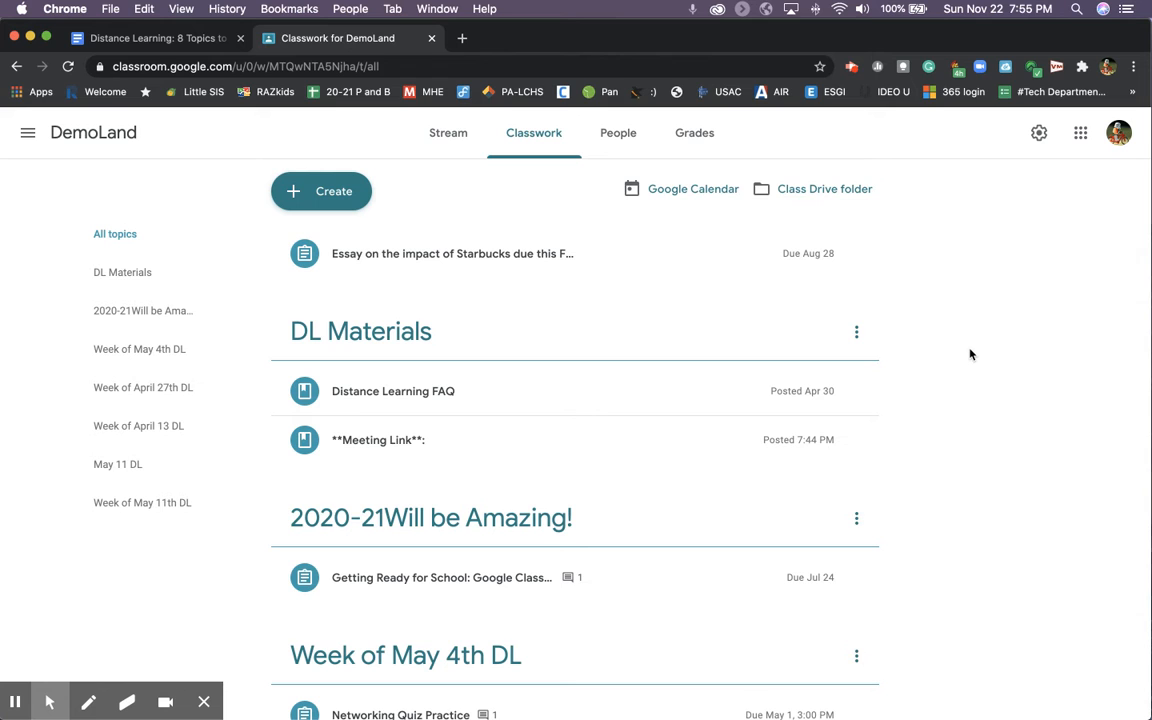
- Move the May 11 DL topic up so it sits directly below the 2020-21Will be Amazing! topic
scroll(970, 354, "down", 1)
scroll(970, 354, "up", 1)
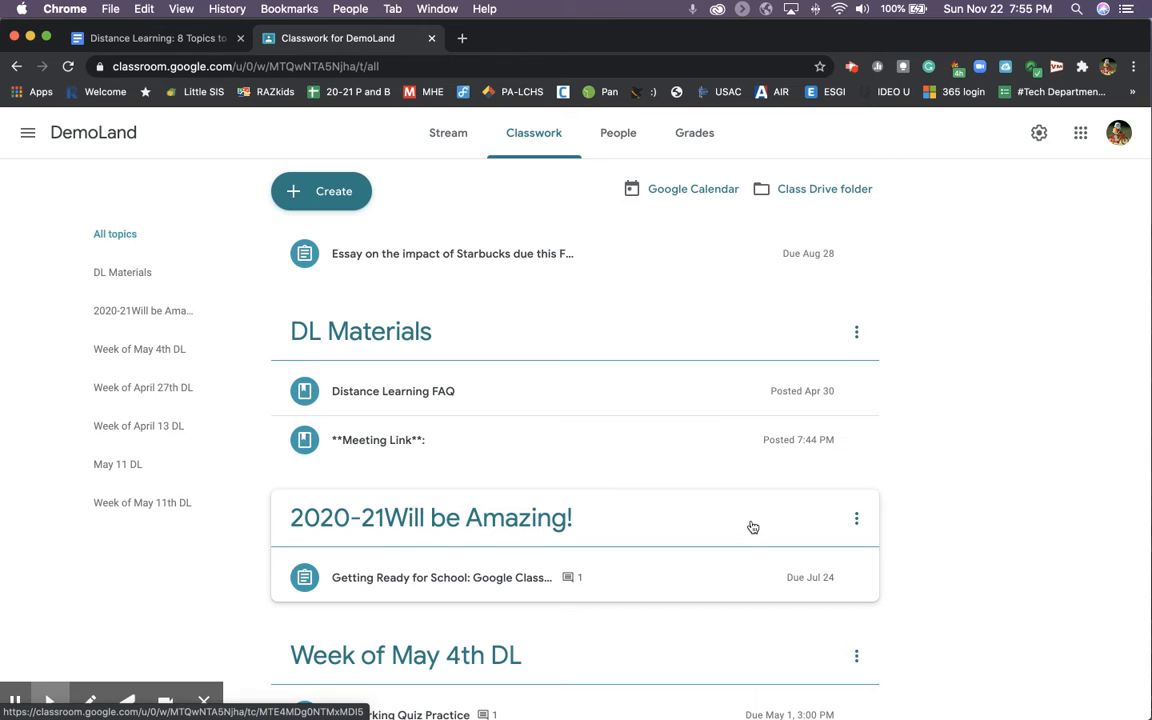
scroll(401, 547, "down", 3)
scroll(401, 547, "down", 6)
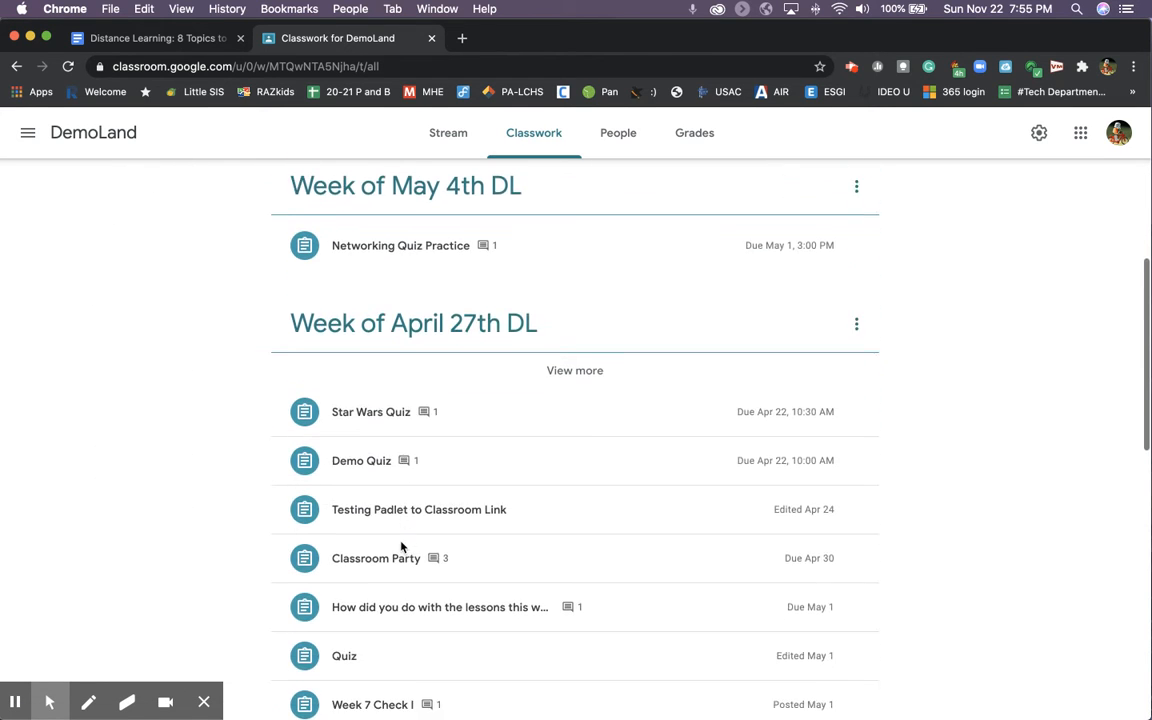
scroll(401, 547, "down", 3)
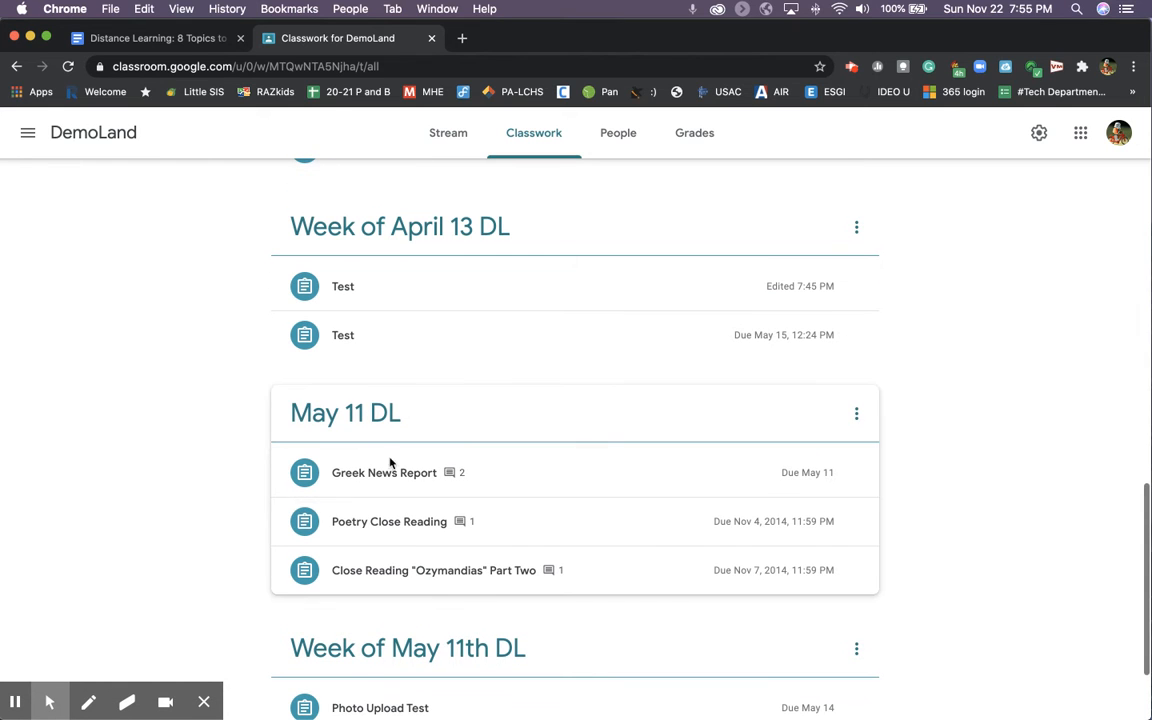
scroll(565, 496, "down", 3)
scroll(563, 496, "up", 2)
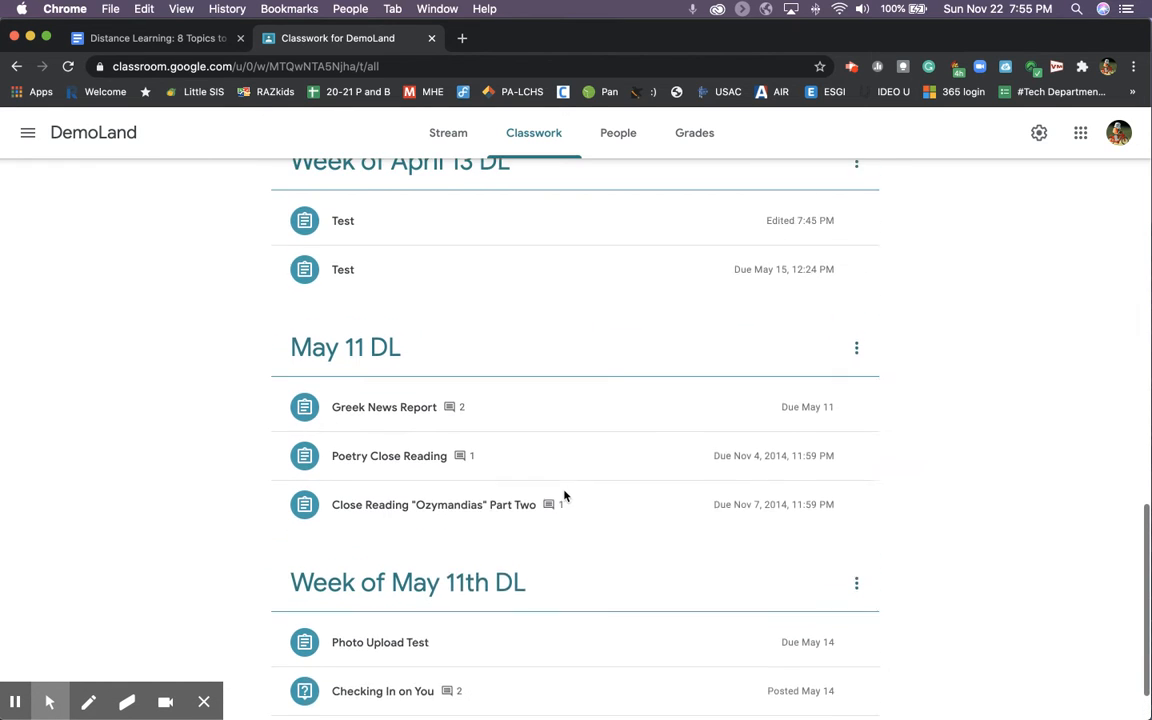
left_click_drag(860, 376, 840, 210)
scroll(841, 211, "up", 5)
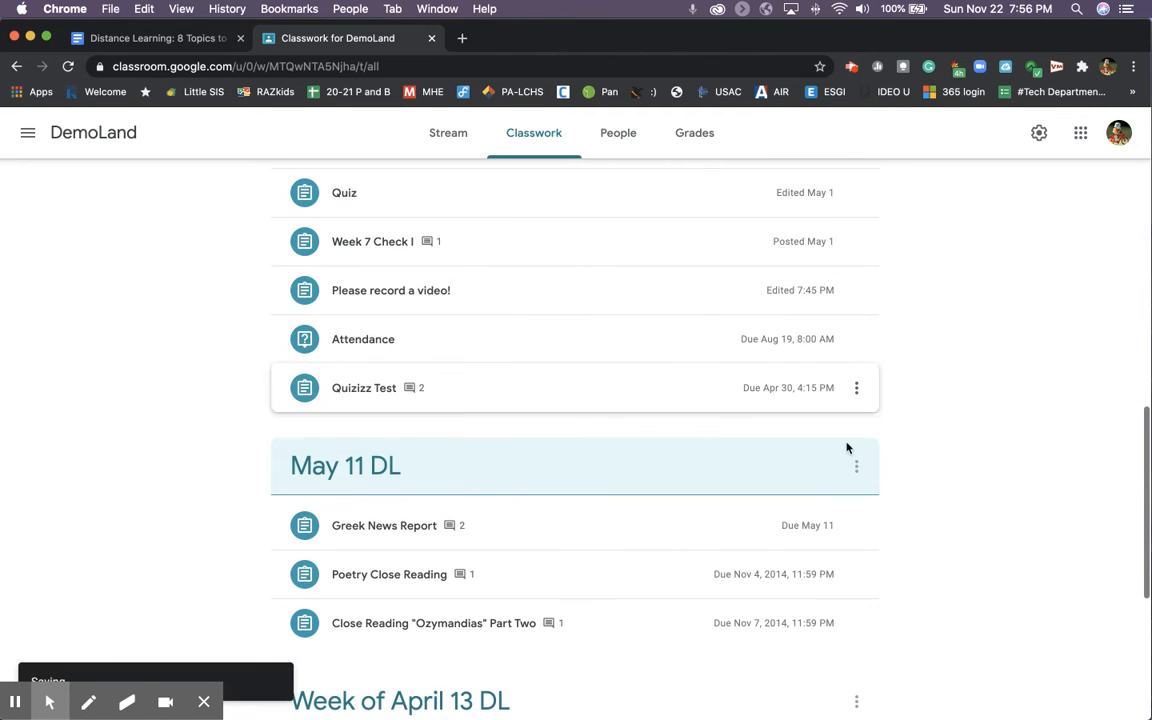
left_click_drag(856, 465, 833, 244)
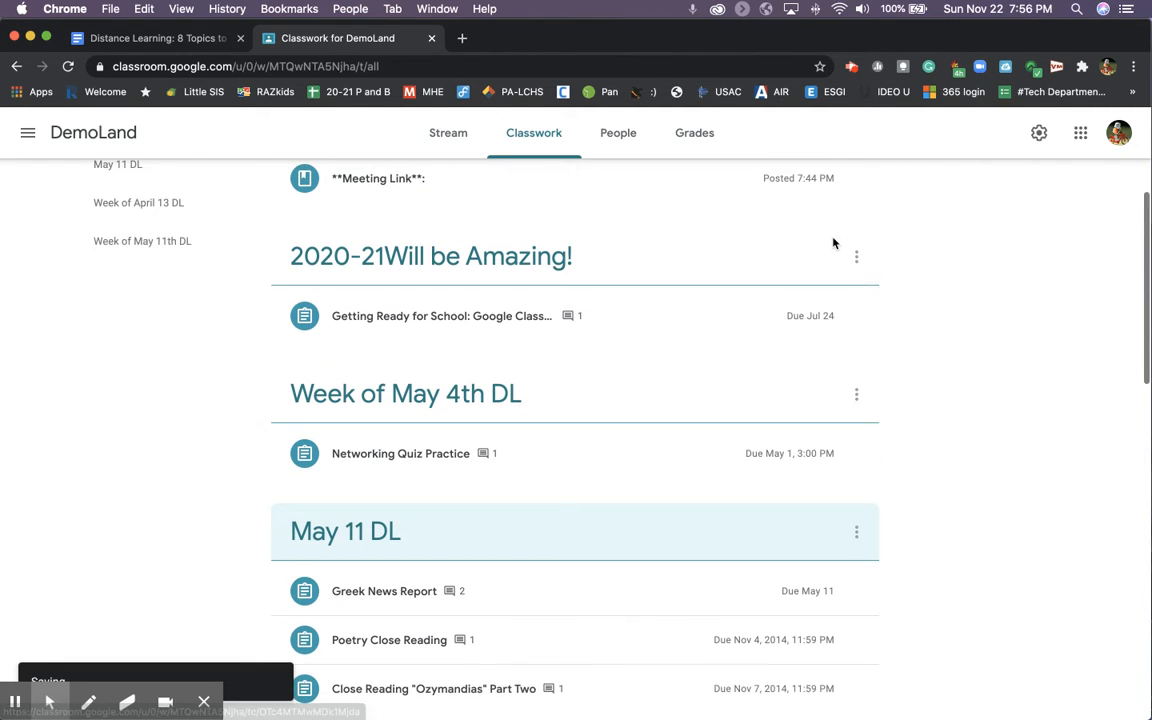
left_click_drag(854, 545, 852, 417)
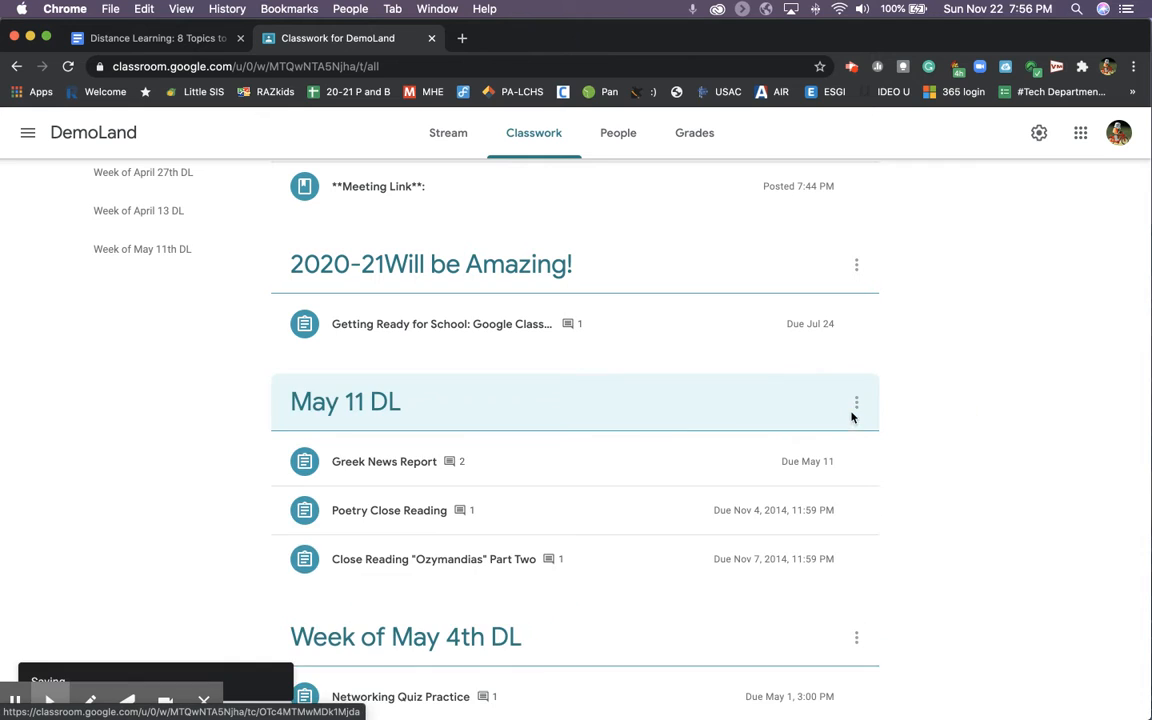
scroll(664, 436, "up", 5)
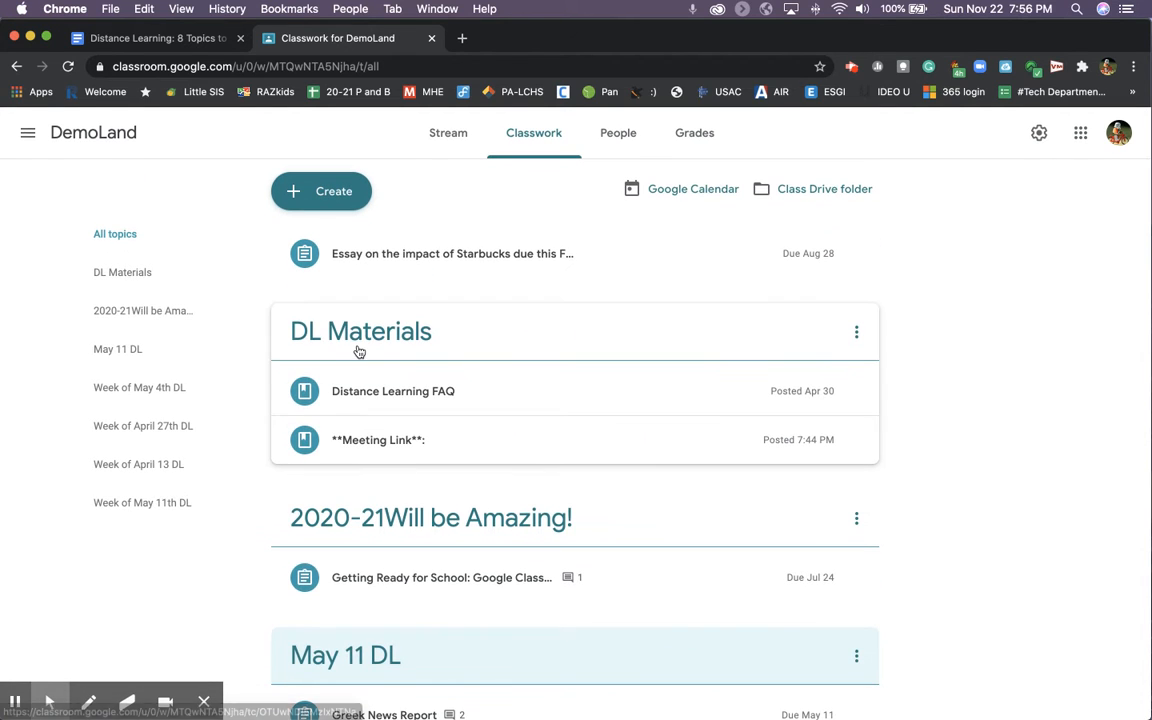
- Try to move the DL Materials topic above the essay assignment that has no topic
left_click_drag(853, 341, 825, 329)
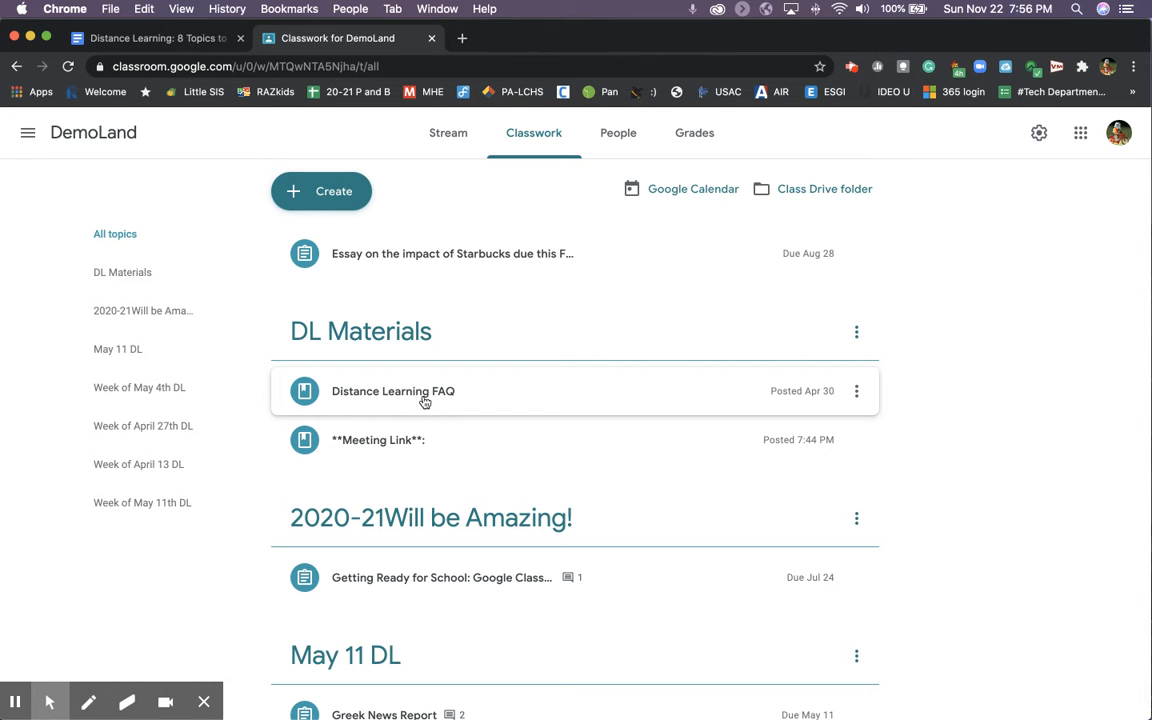
left_click(856, 335)
left_click_drag(856, 335, 854, 249)
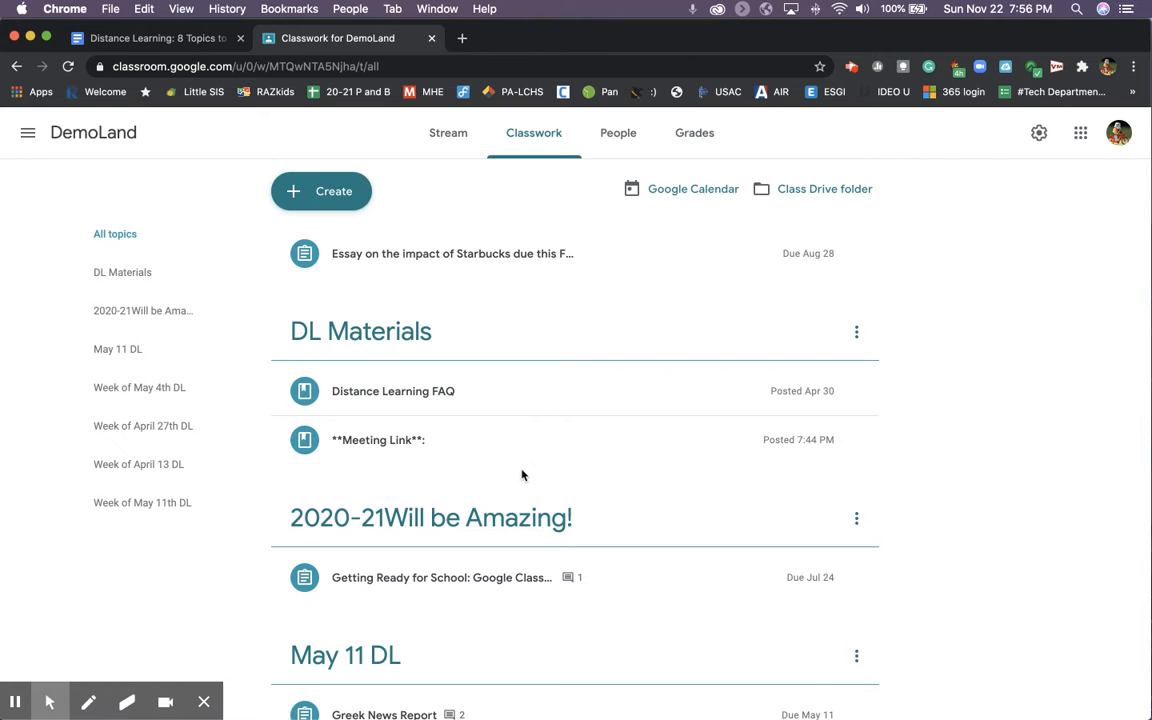
- Rename the 2020-21Will be Amazing! topic as "2020-21 Will be Amazing!"
left_click(851, 519)
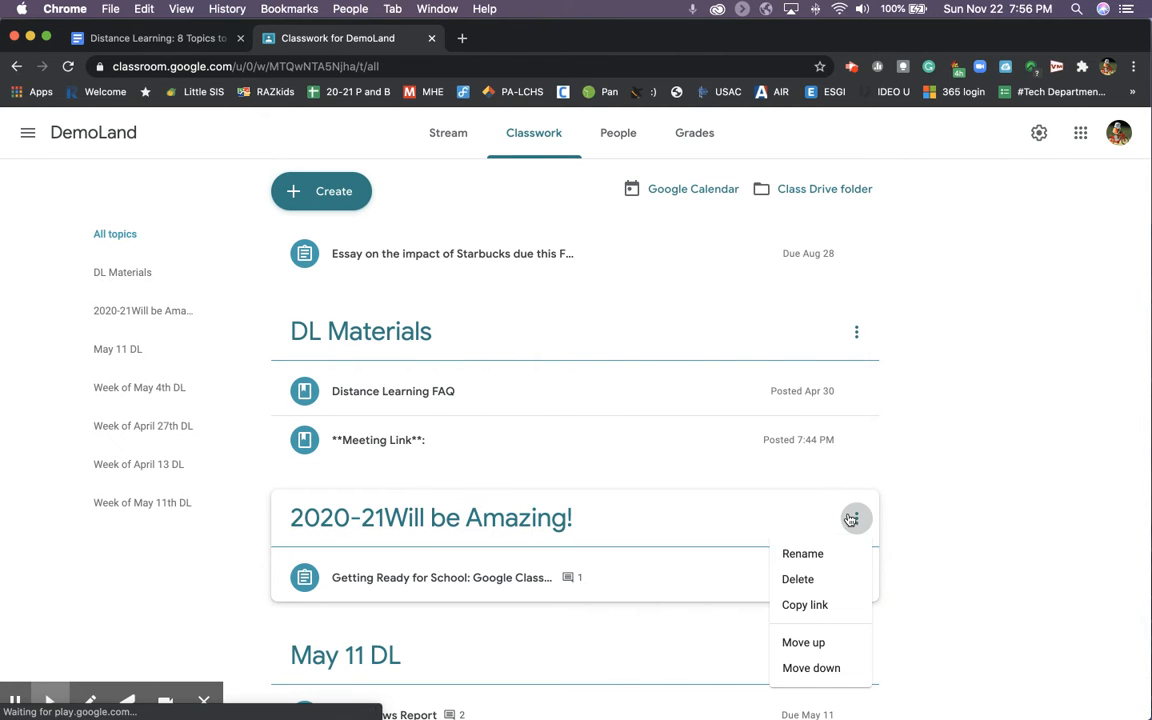
left_click(803, 556)
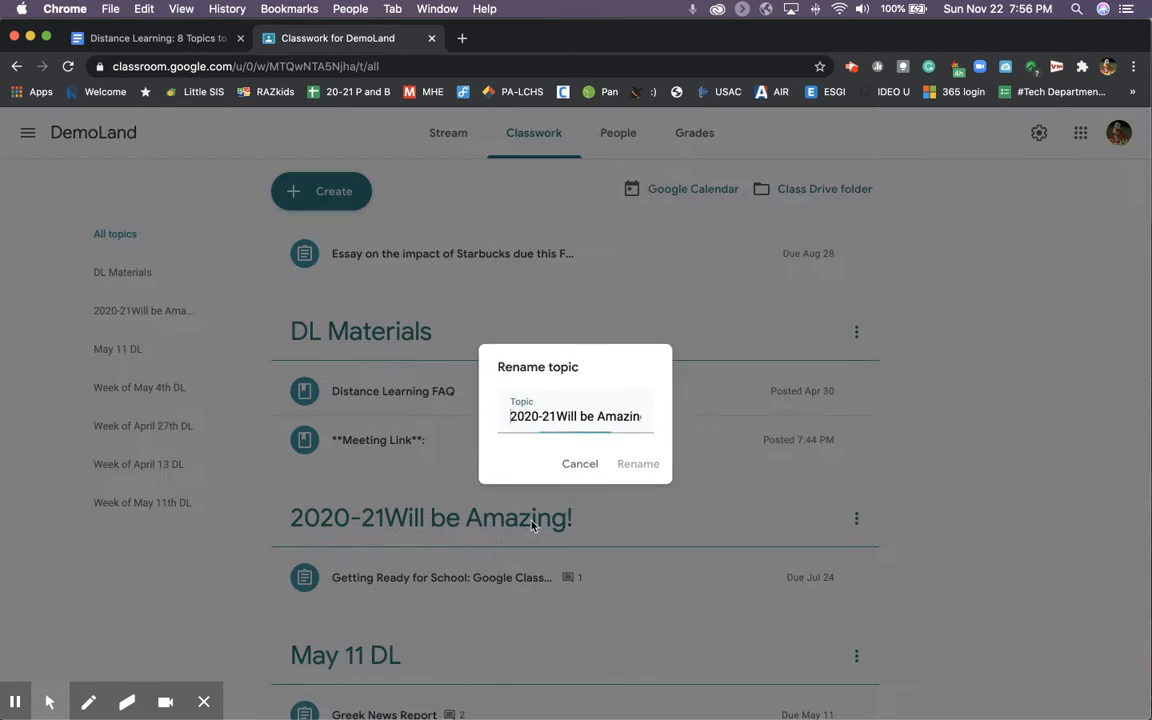
left_click(558, 418)
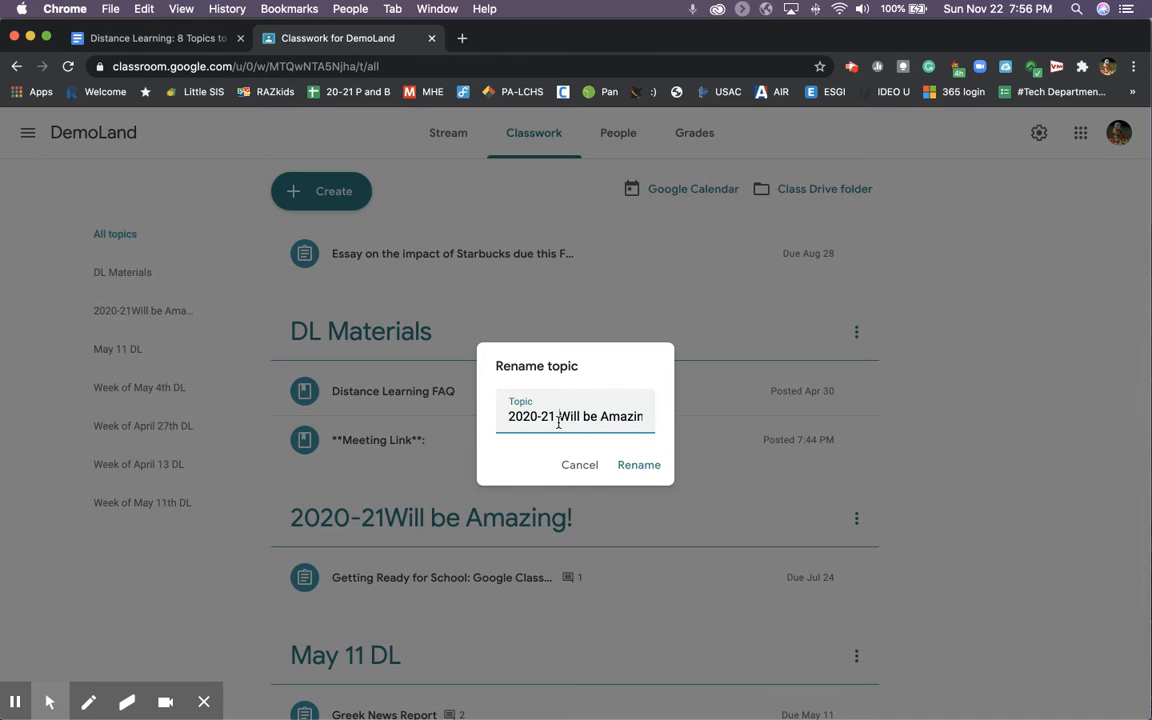
left_click(640, 466)
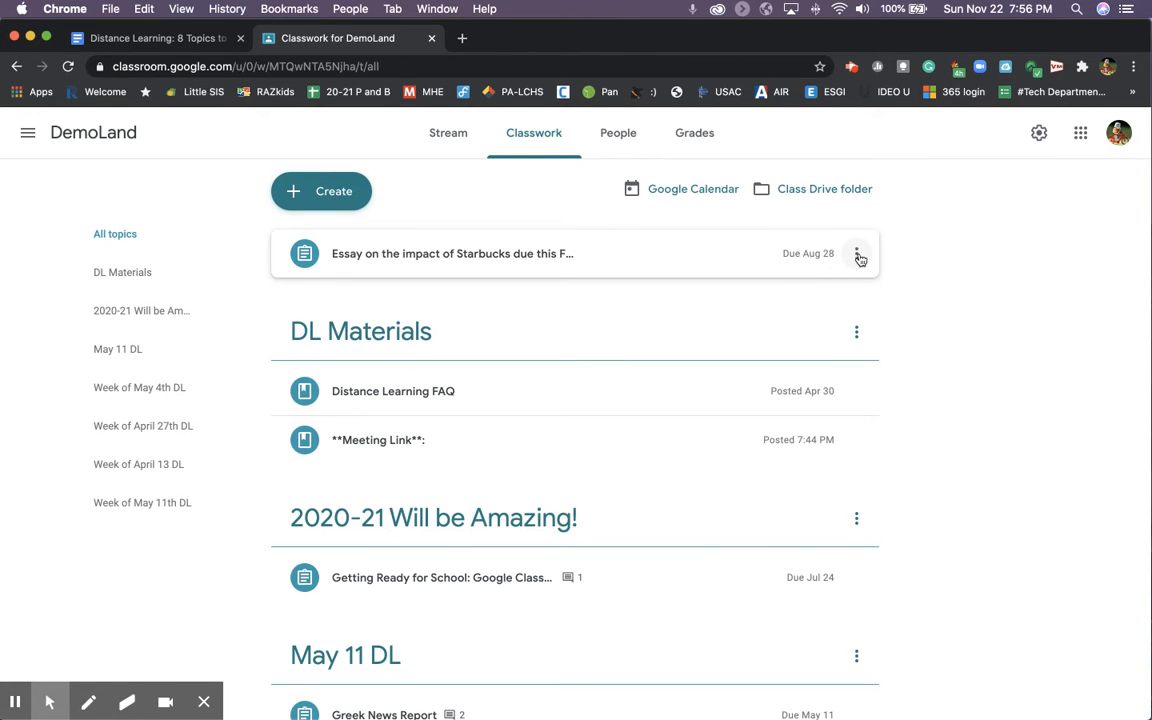
- Edit the Starbucks essay assignment, assign it to the Week of April 13 DL topic and save it
left_click(857, 256)
left_click(793, 289)
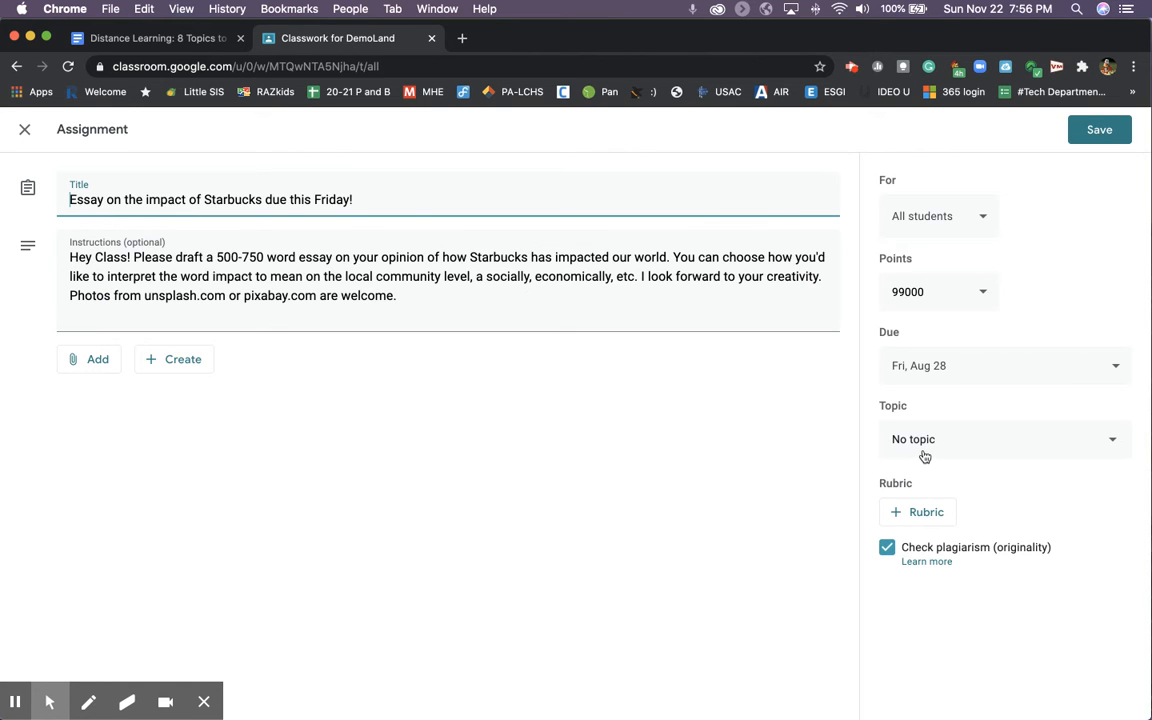
left_click(936, 445)
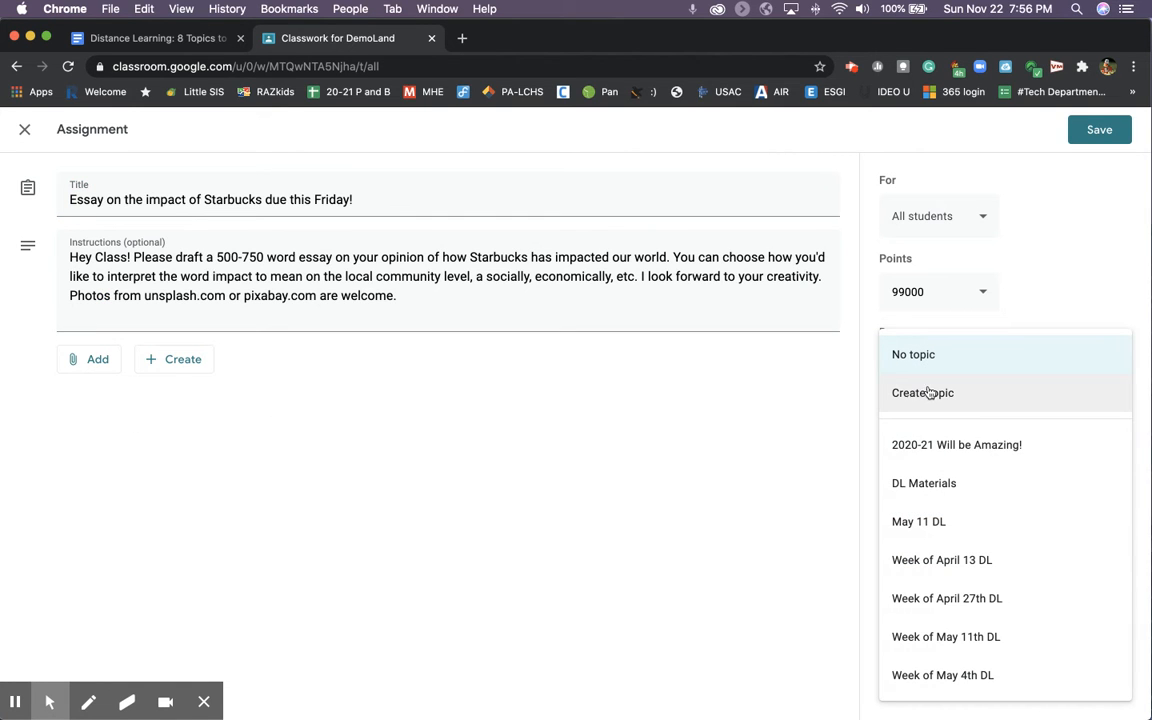
left_click(925, 562)
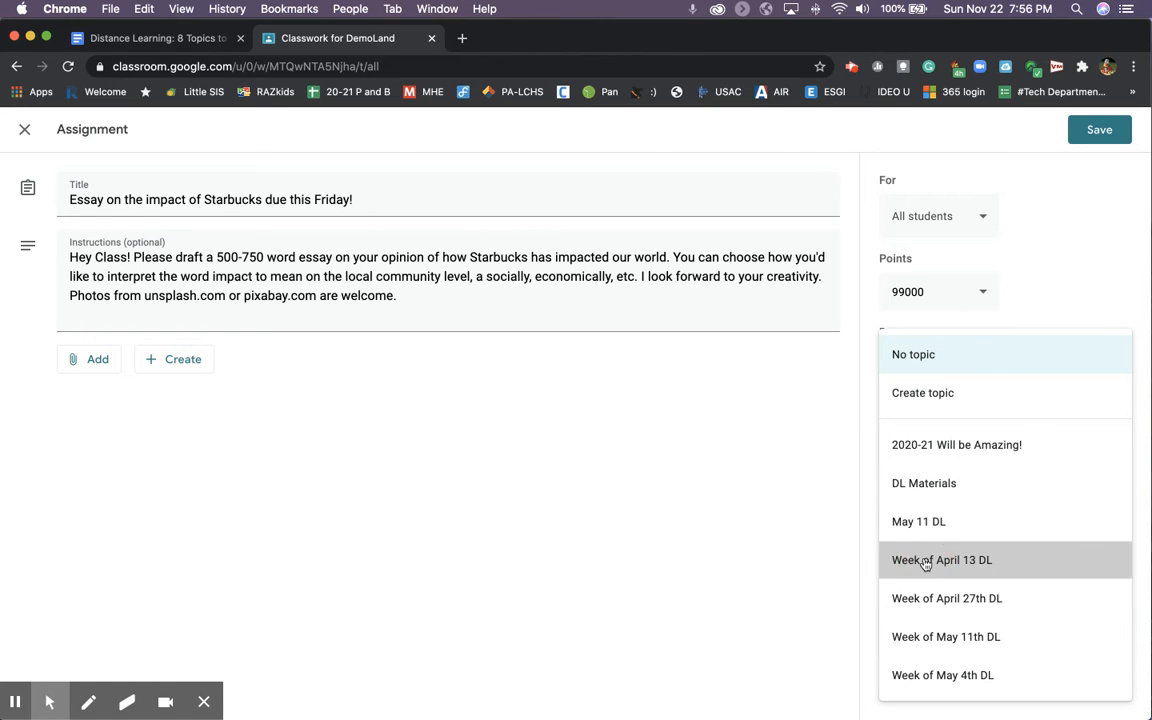
left_click(1094, 133)
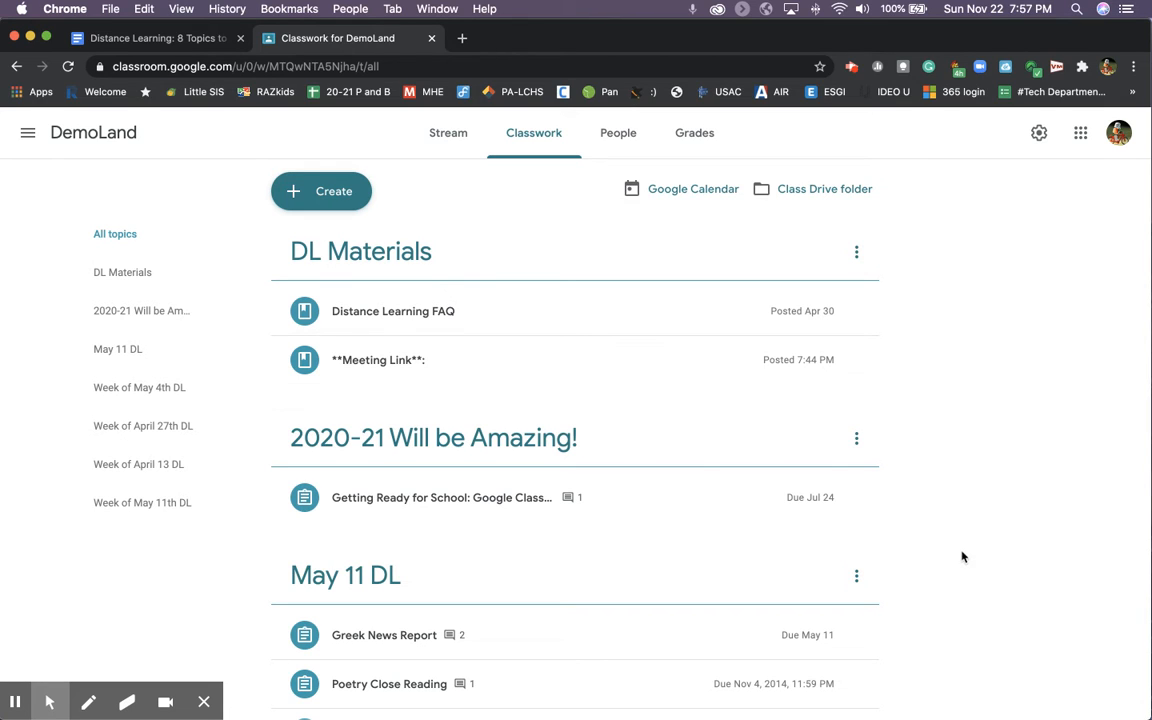
- Move the 2020-21 Will be Amazing! topic above DL Materials
left_click_drag(851, 442, 856, 300)
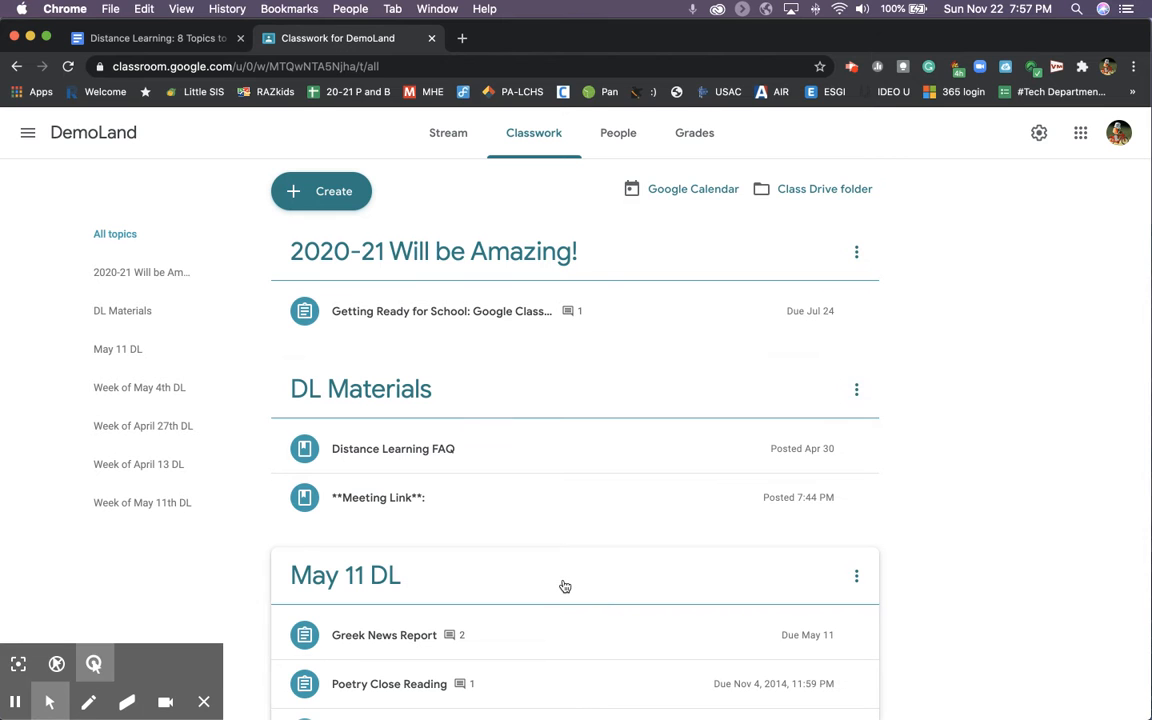
scroll(565, 586, "down", 3)
scroll(563, 586, "up", 3)
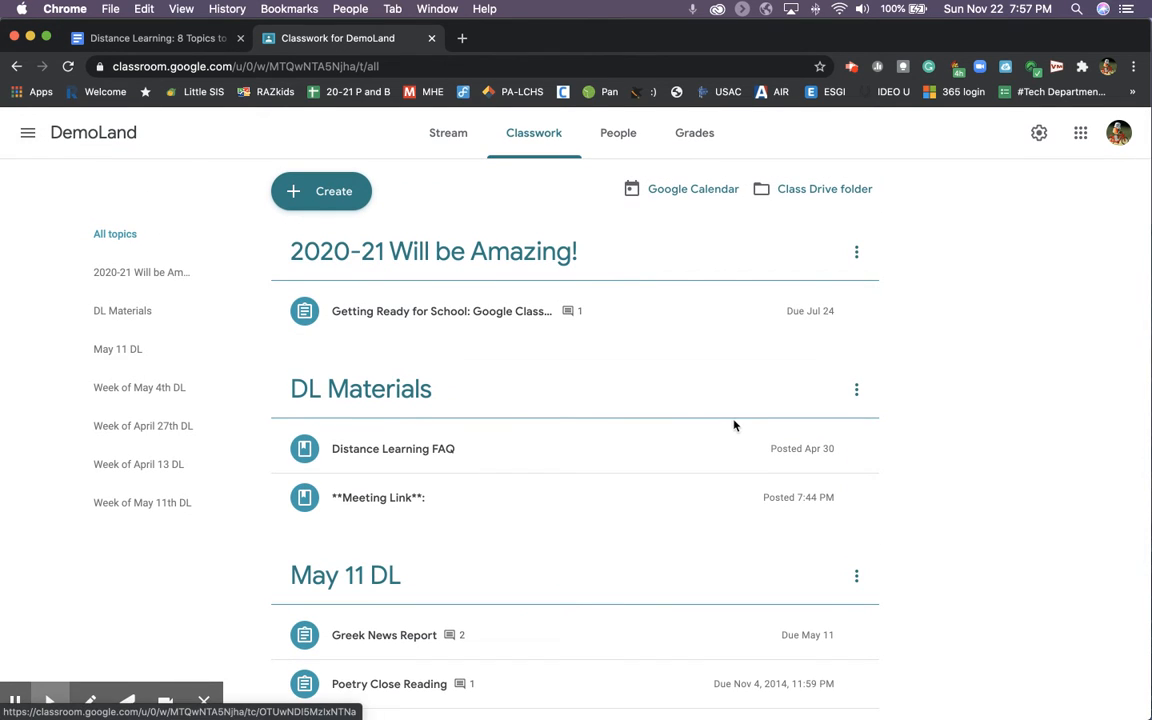
- Create a new classwork topic named December
left_click(291, 195)
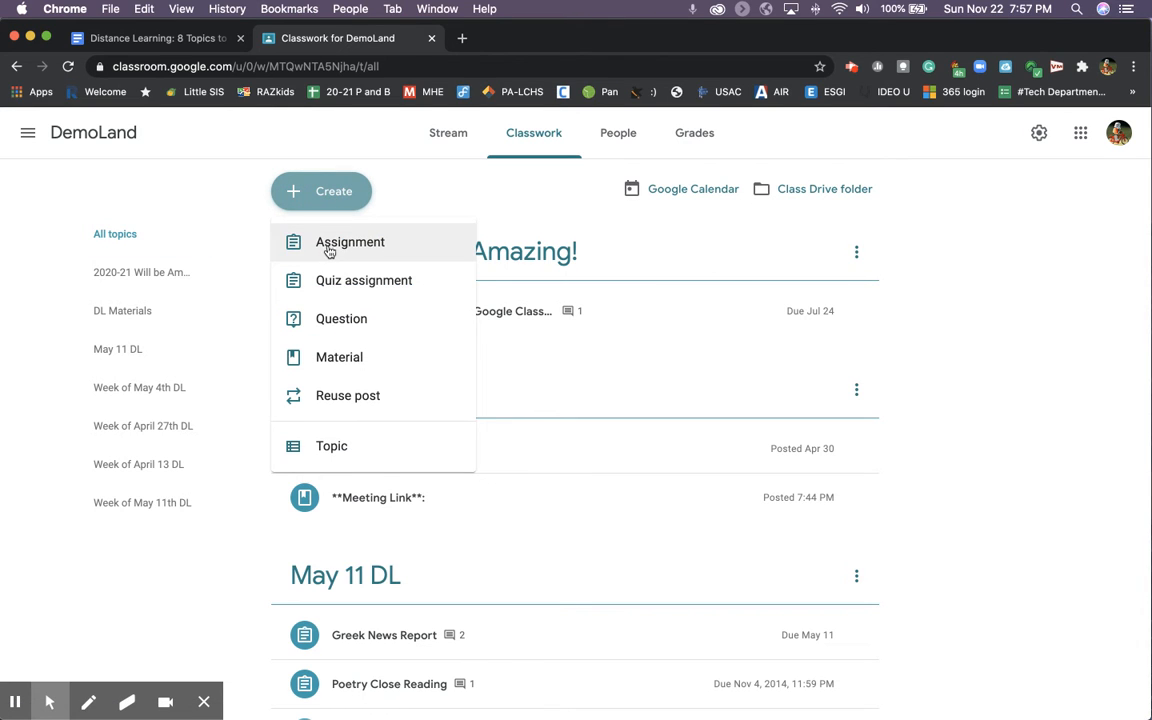
left_click(333, 452)
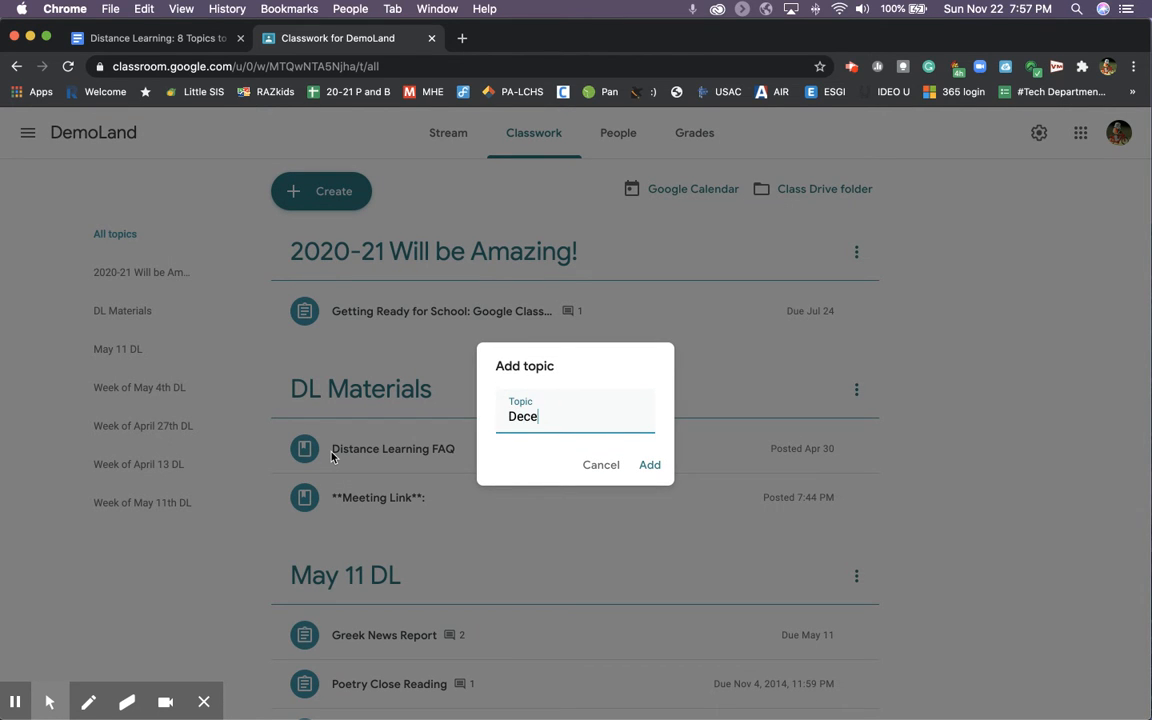
key("Return")
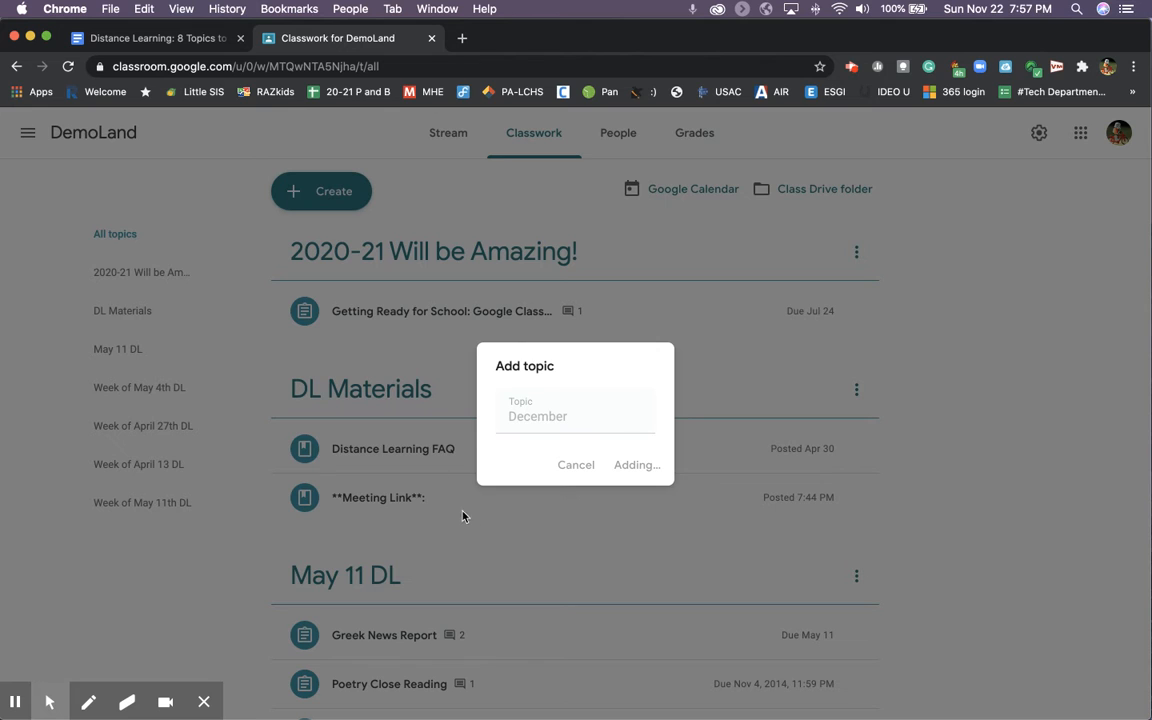
- Move the December topic directly below 2020-21 Will be Amazing!, and move DL Materials to the top of the topic list
scroll(476, 550, "down", 15)
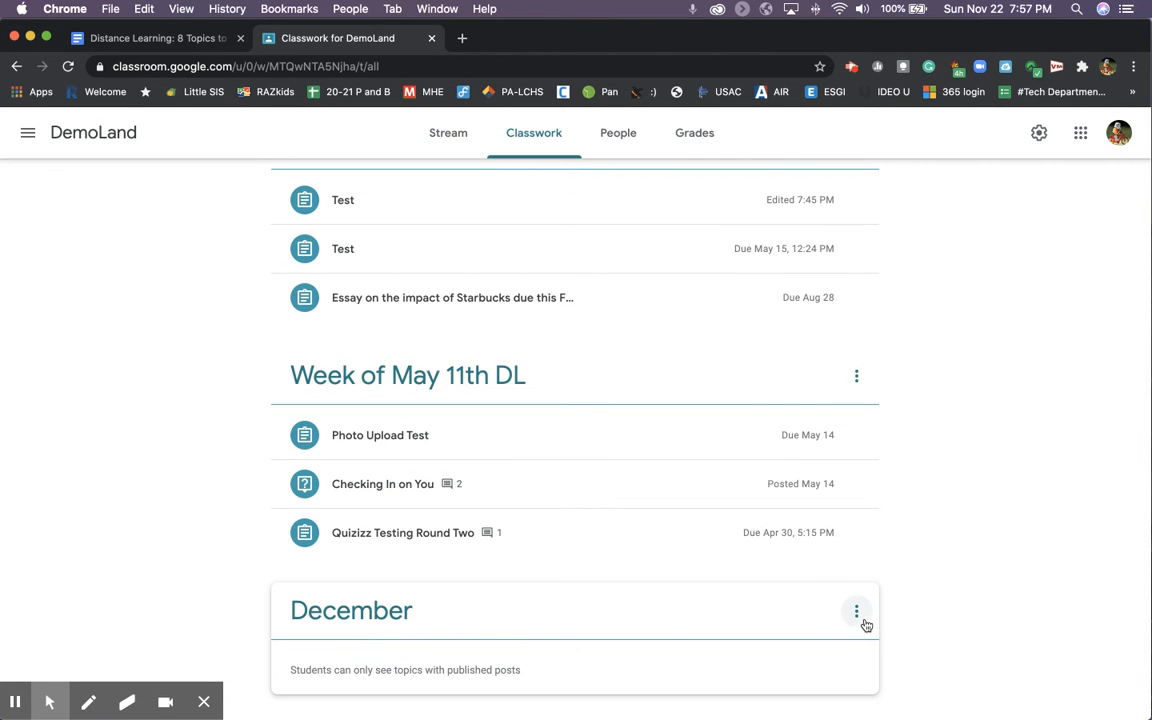
left_click_drag(862, 621, 842, 239)
scroll(790, 330, "up", 5)
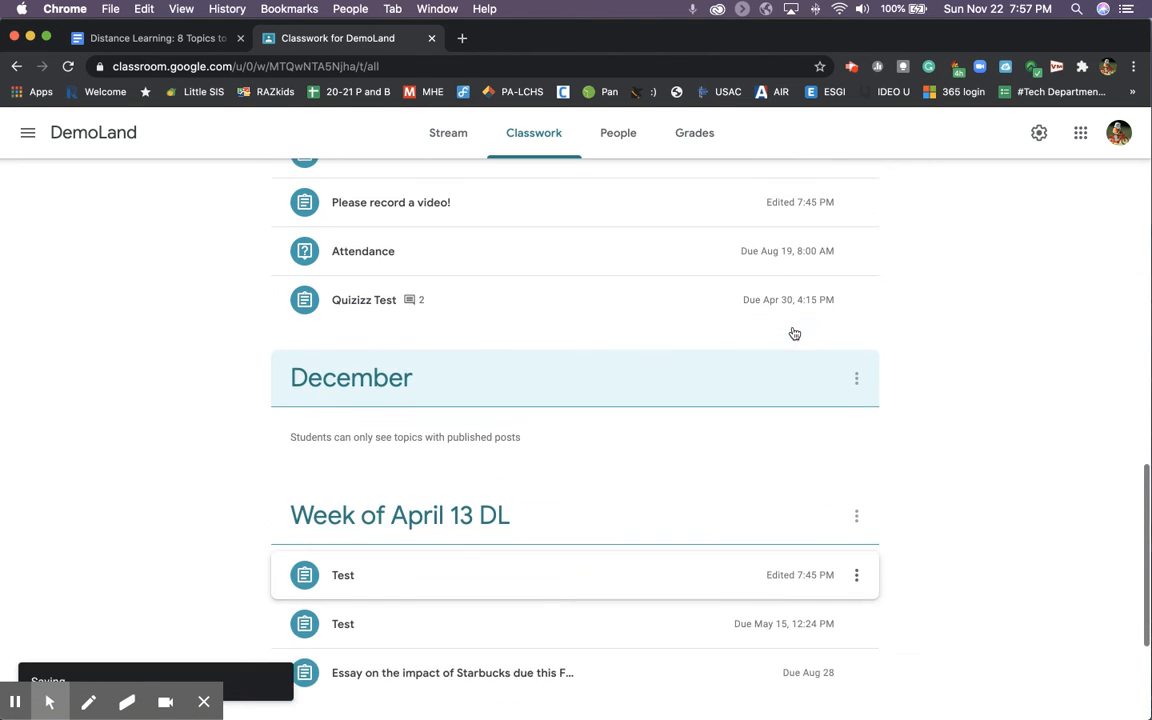
left_click(855, 417)
left_click_drag(855, 417, 852, 624)
left_click_drag(854, 576, 827, 257)
scroll(825, 255, "up", 5)
left_click_drag(852, 500, 845, 320)
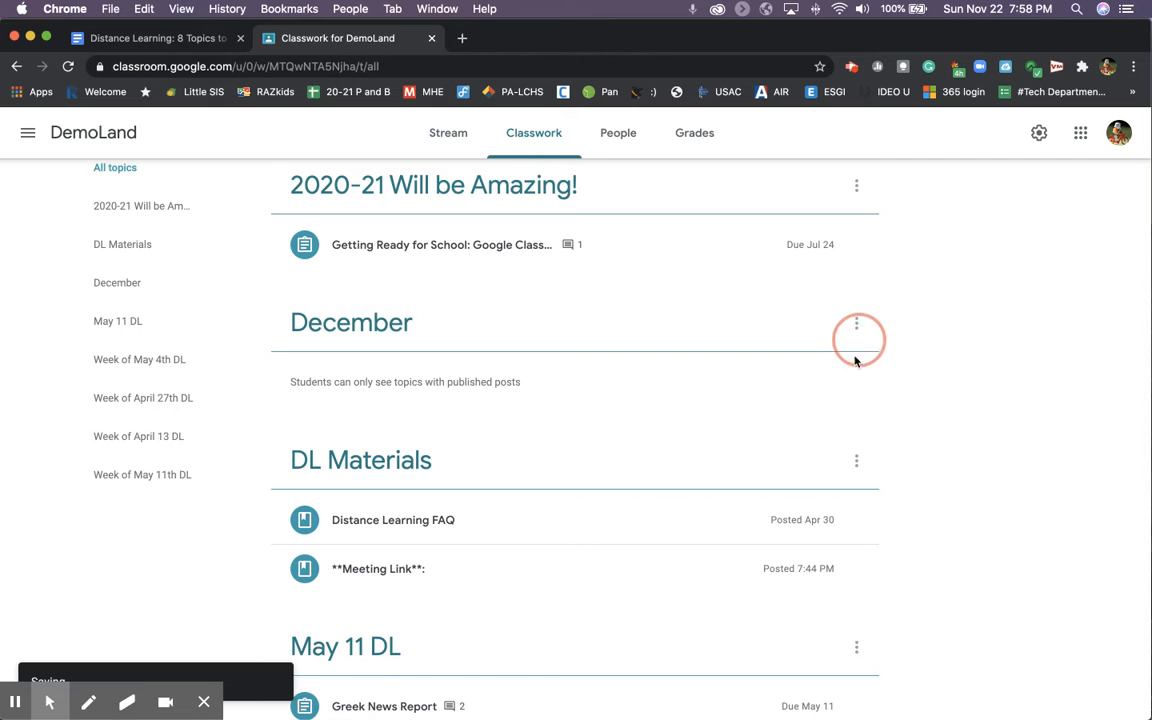
left_click(843, 481)
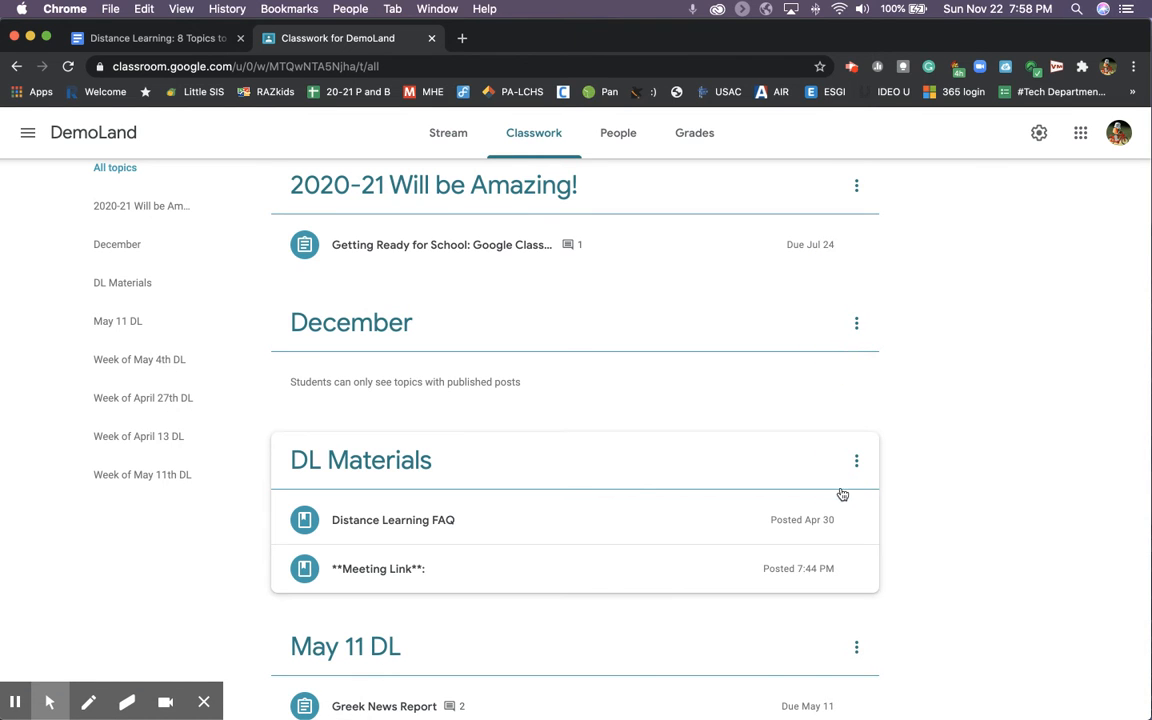
left_click_drag(856, 465, 787, 289)
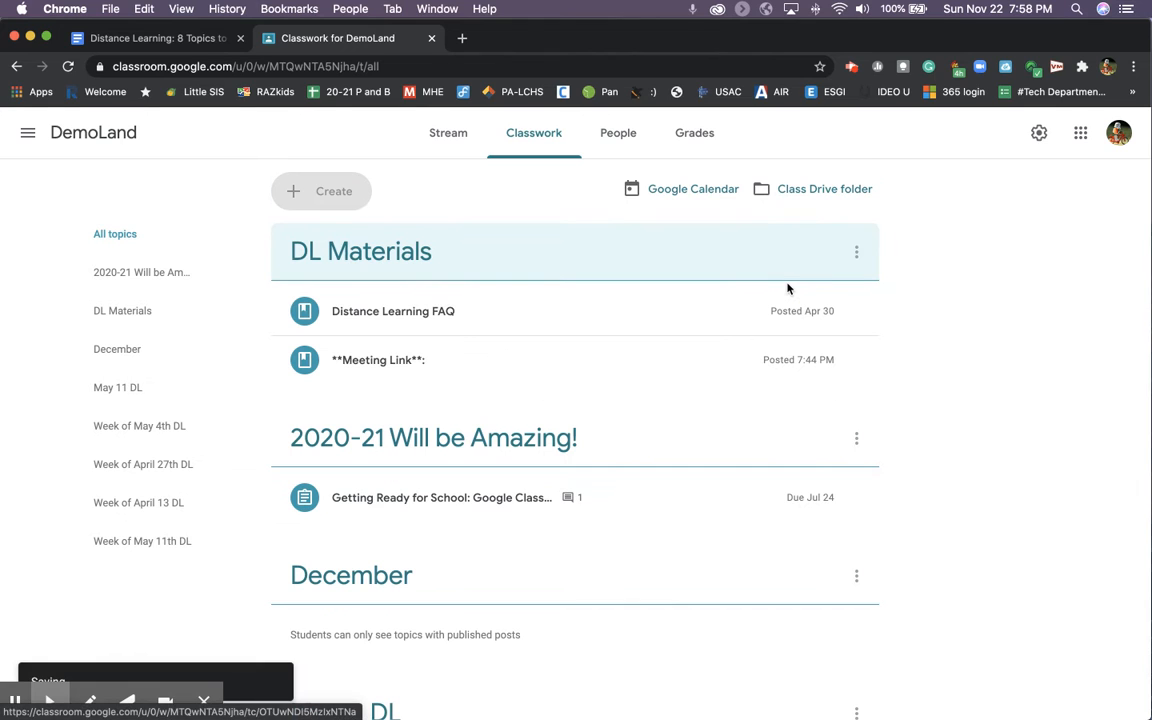
- Switch to the Google Classroom Training Wheels class and examine how its classwork is organized into topics
left_click(28, 134)
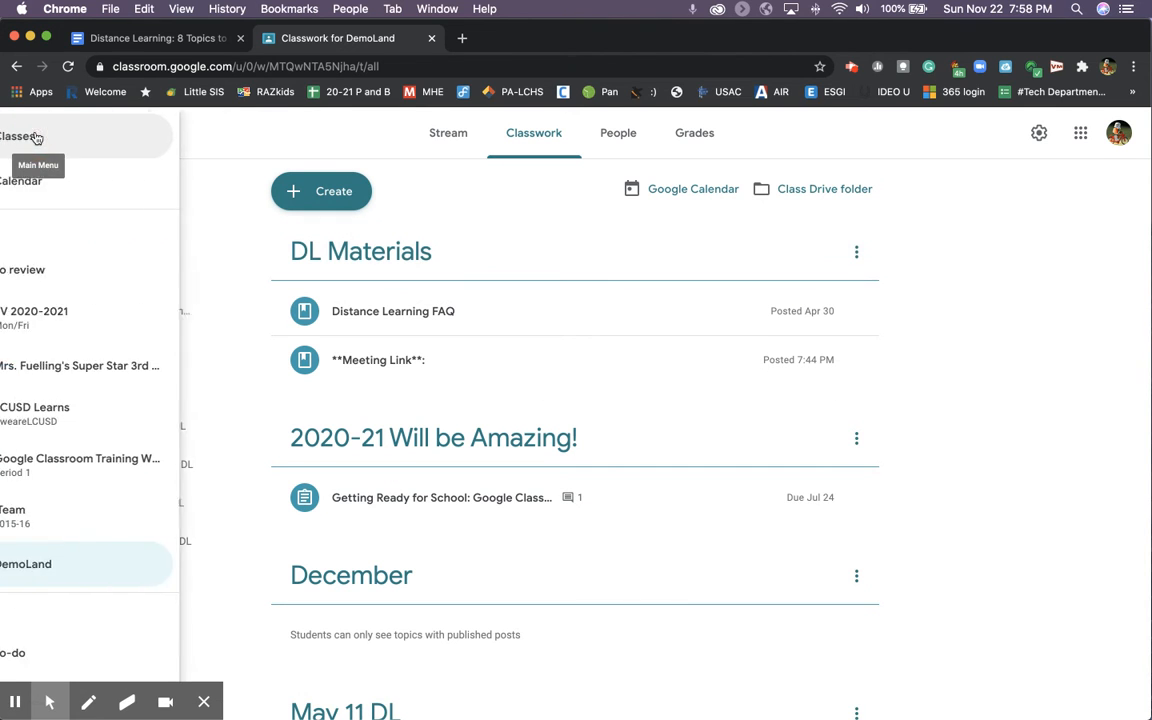
left_click(105, 462)
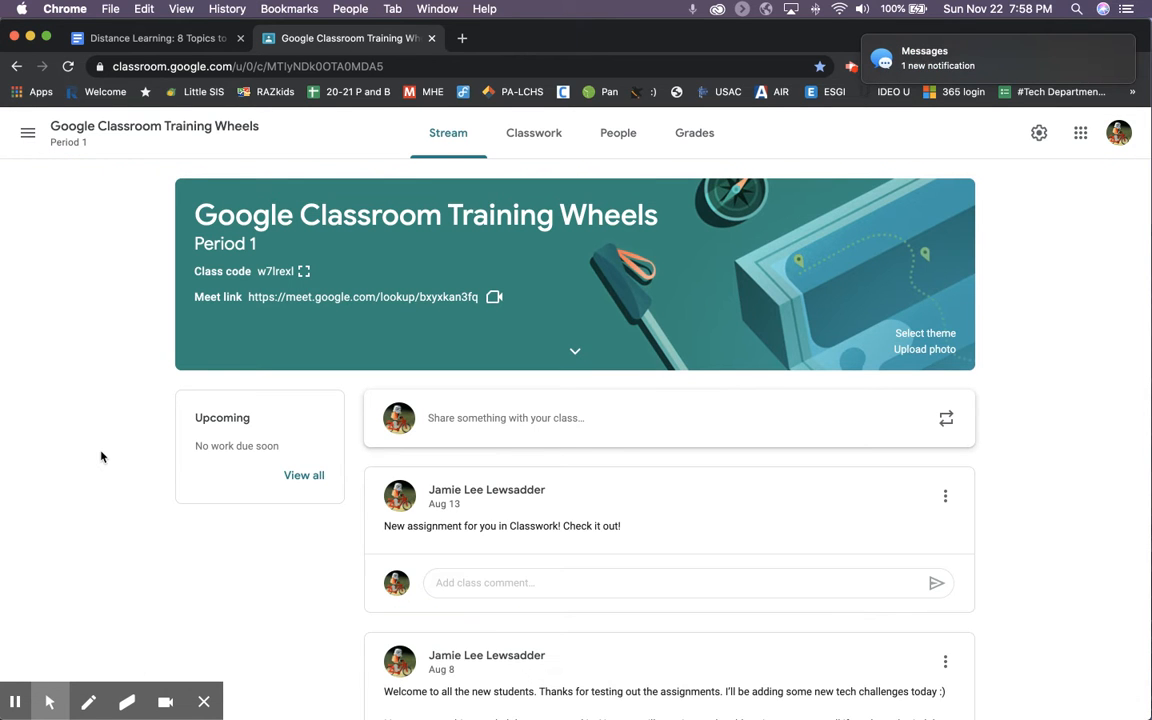
left_click(527, 140)
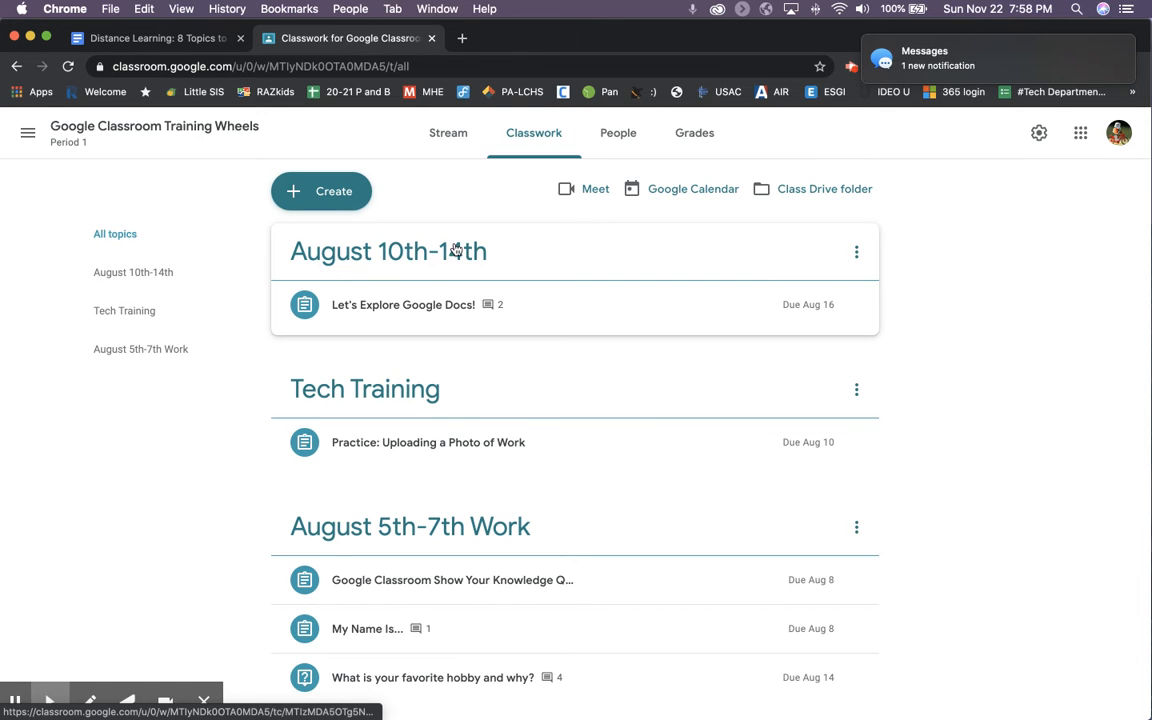
scroll(486, 442, "down", 1)
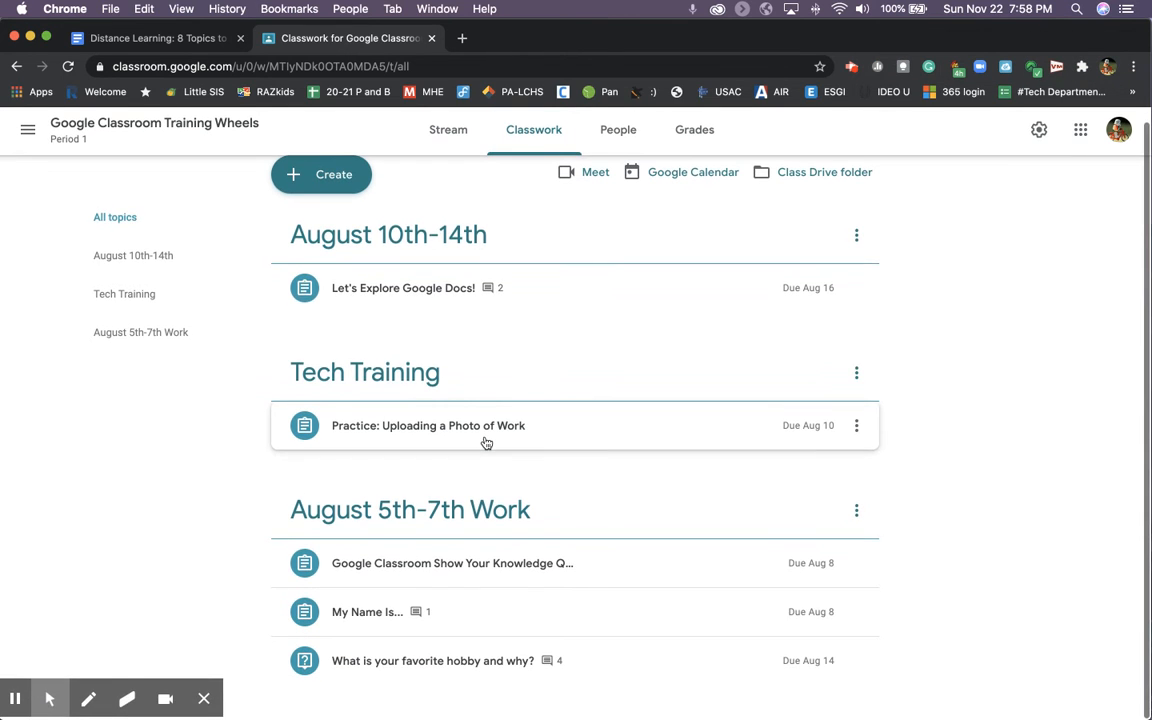
scroll(462, 470, "up", 1)
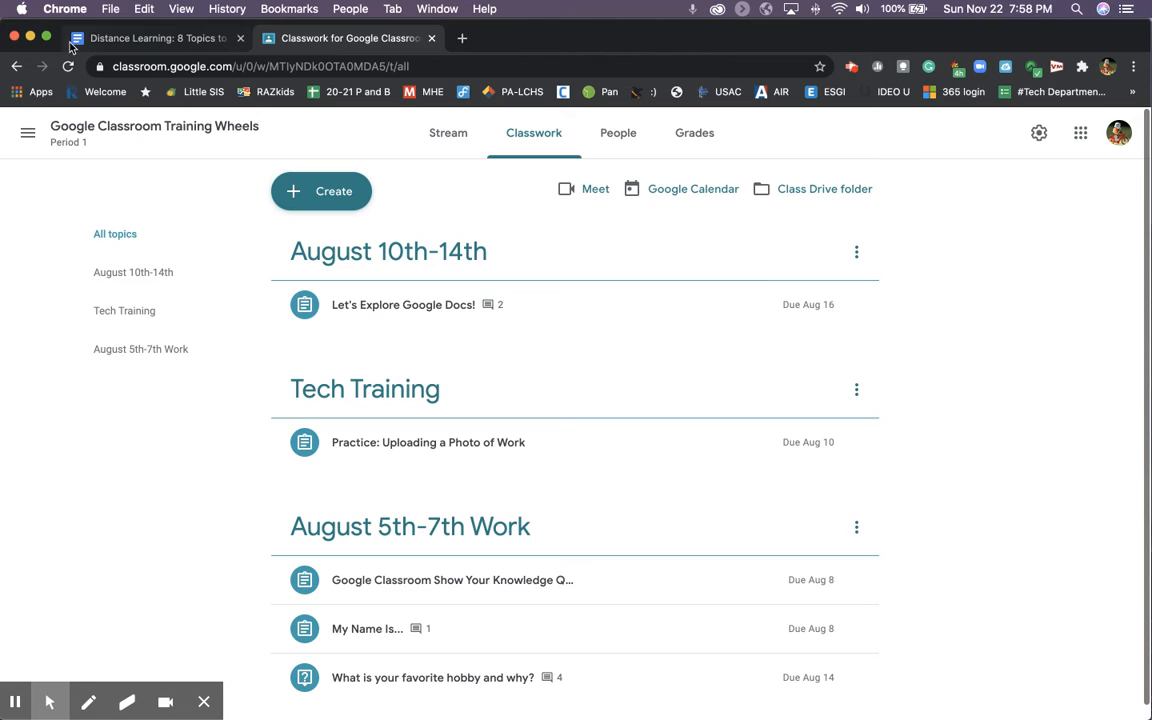
- Switch to the LCUSD Learns class and show its classwork
left_click(30, 130)
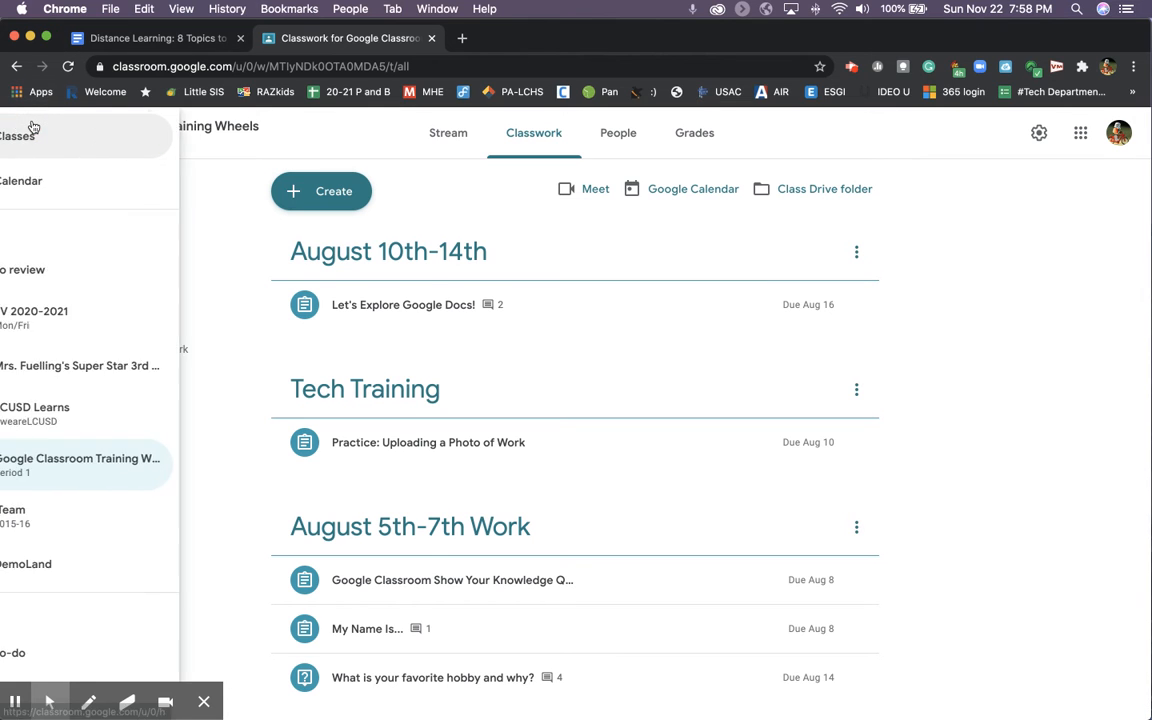
left_click(87, 428)
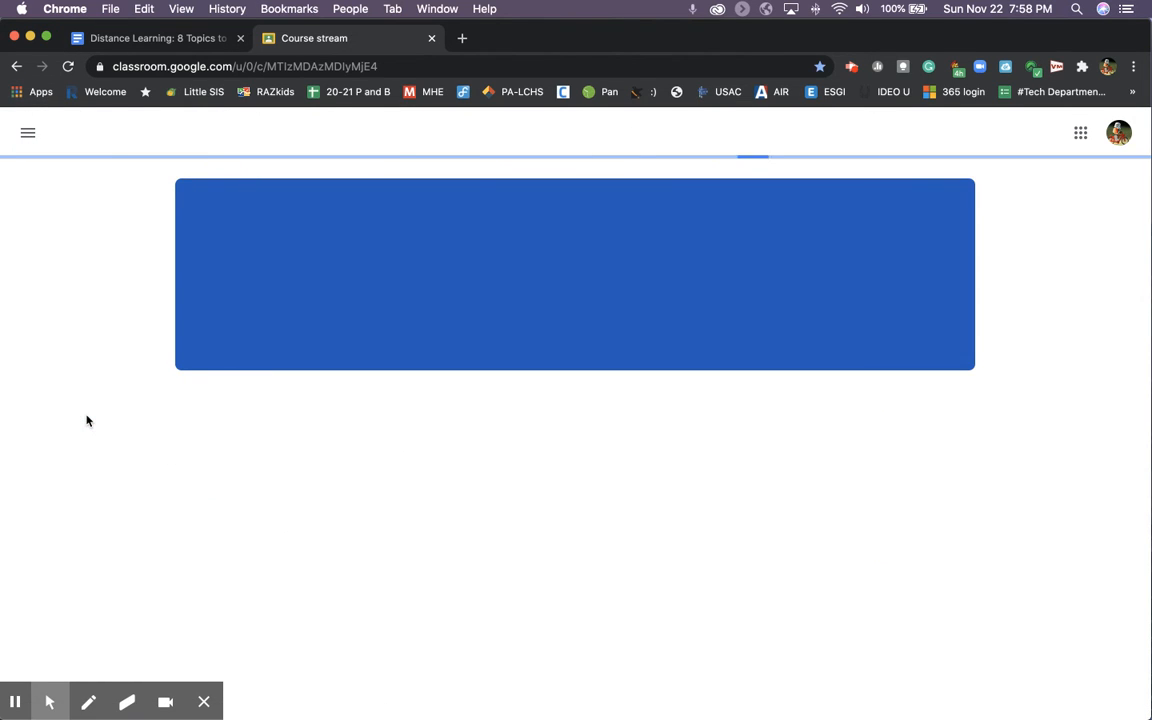
left_click(526, 138)
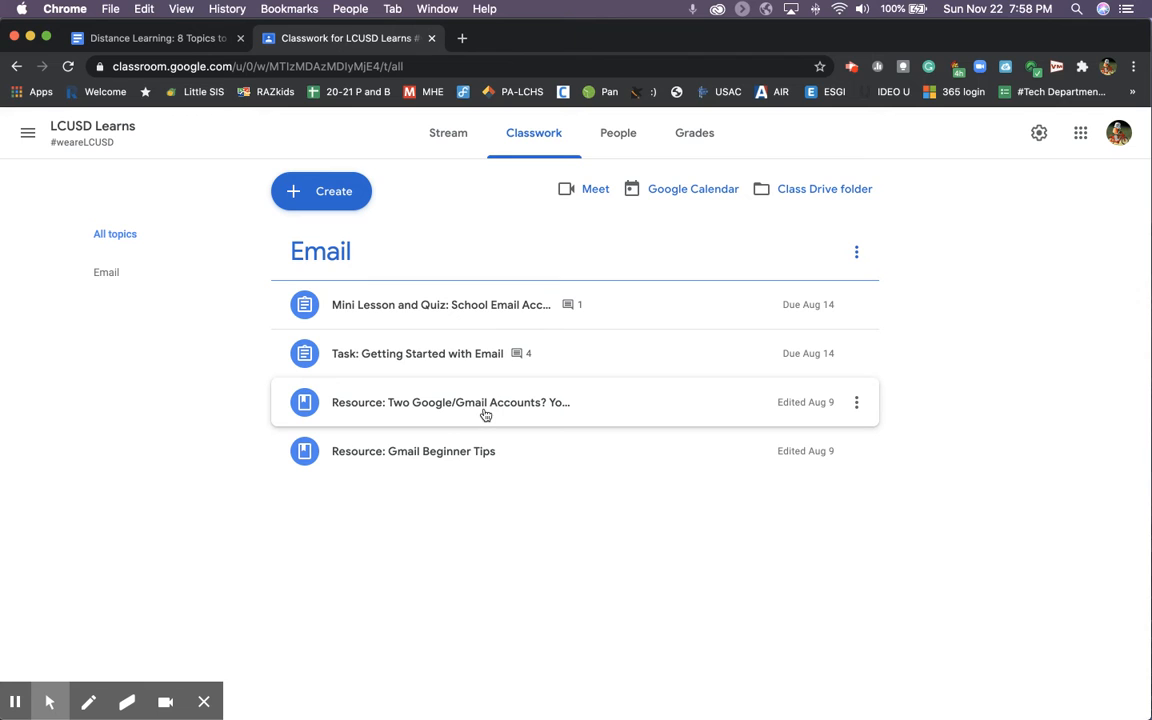
- Add the date 11/22 to the start of the title of the school email mini lesson and quiz assignment, and save it
left_click(856, 304)
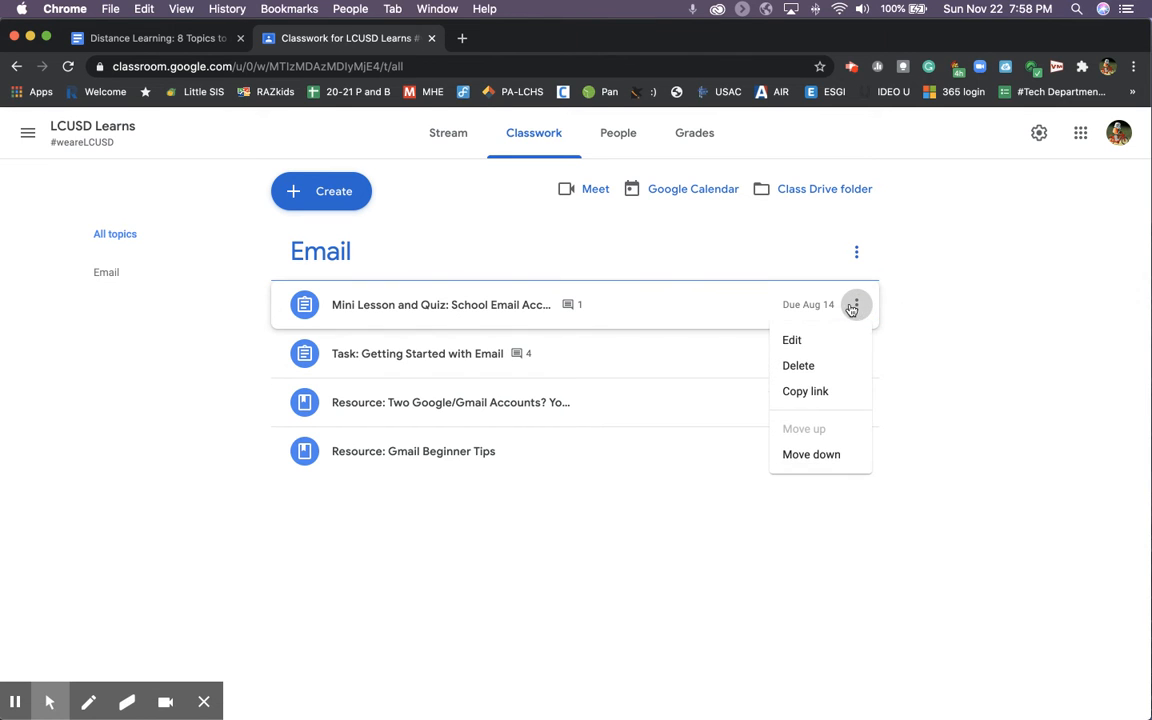
left_click(824, 345)
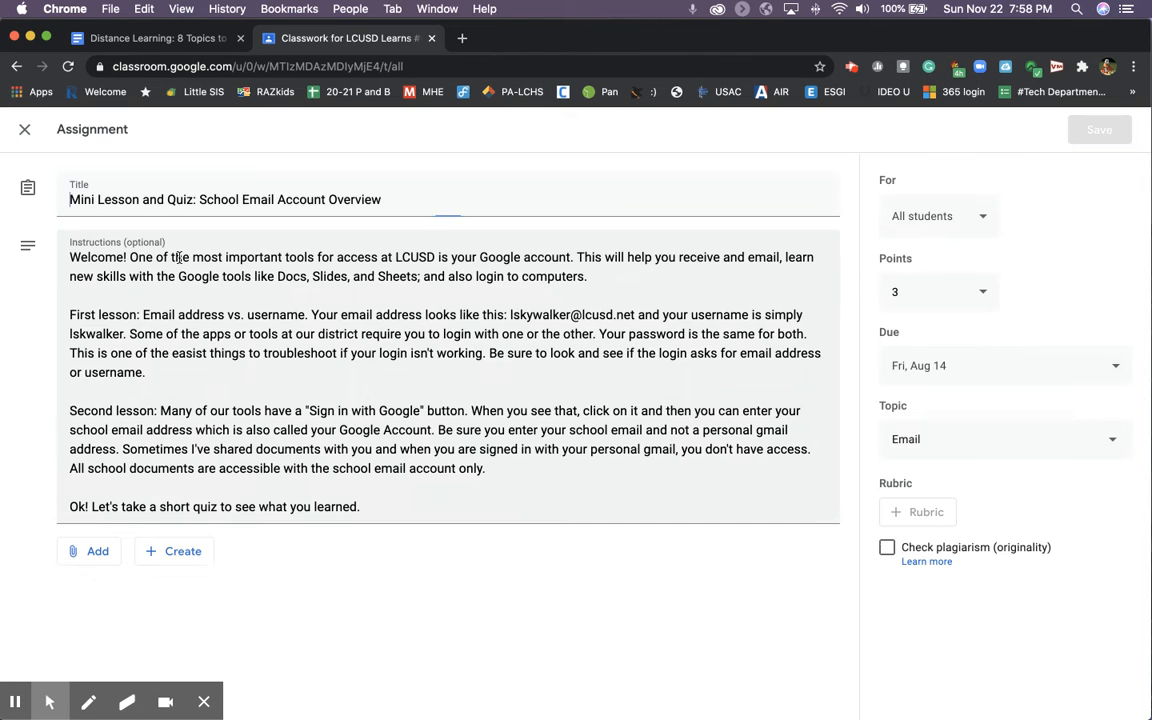
left_click(69, 199)
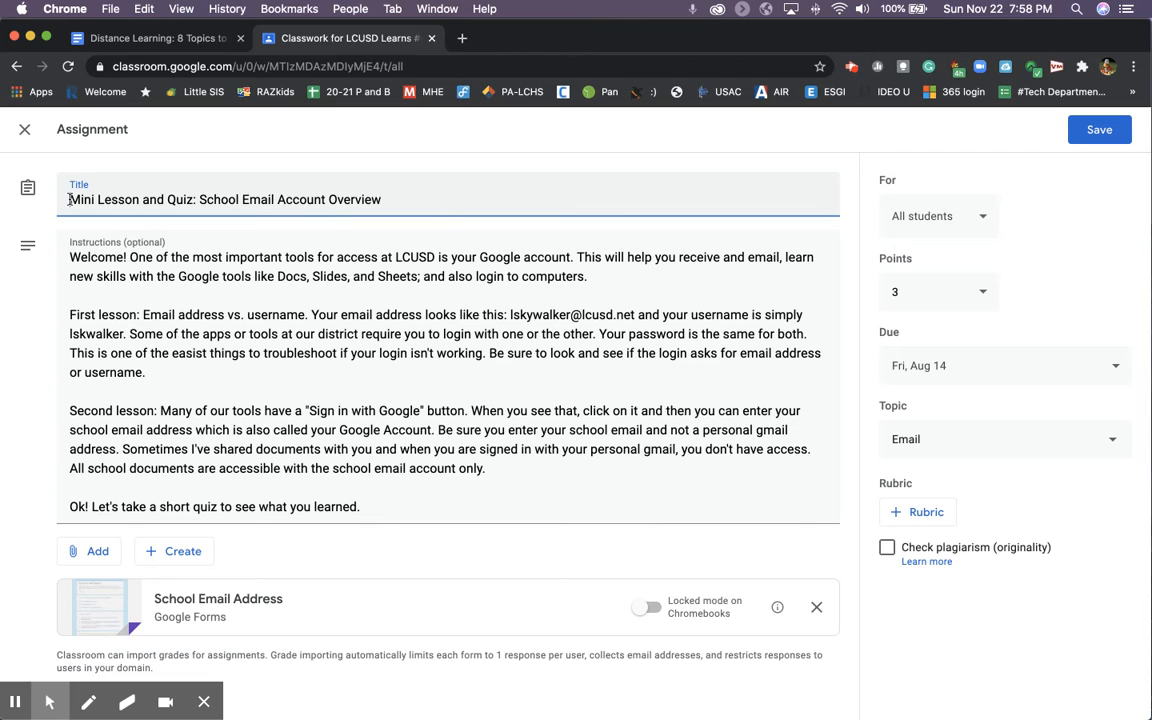
type("11/22")
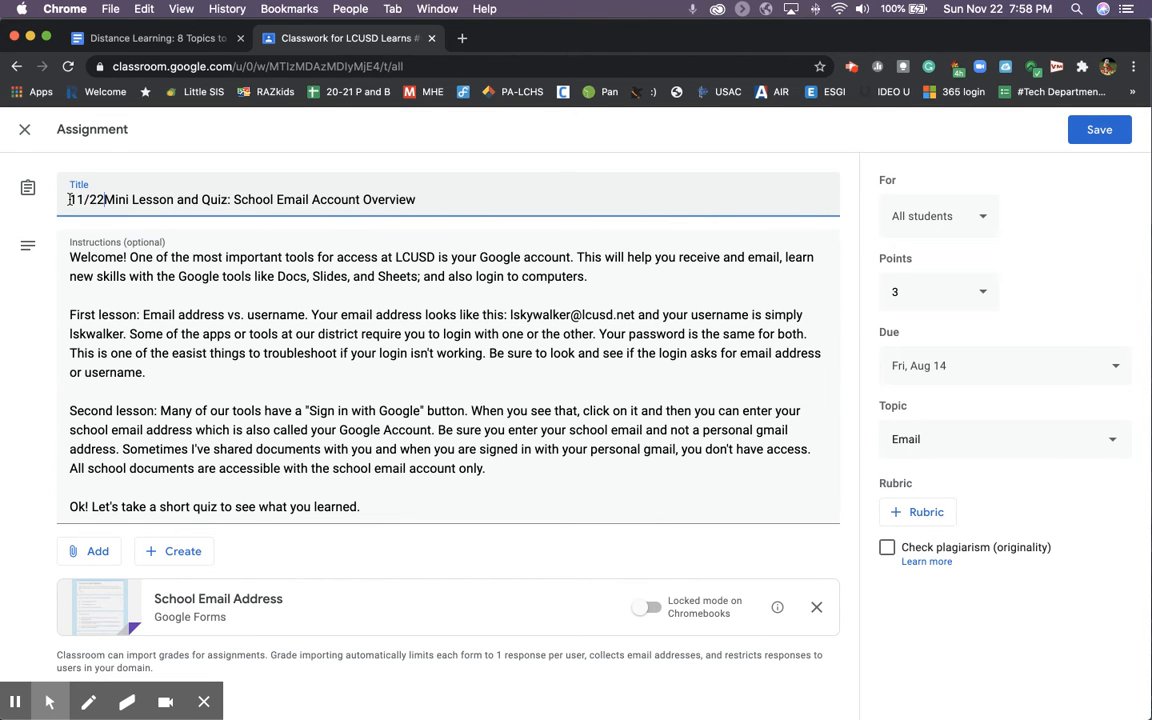
left_click(1115, 131)
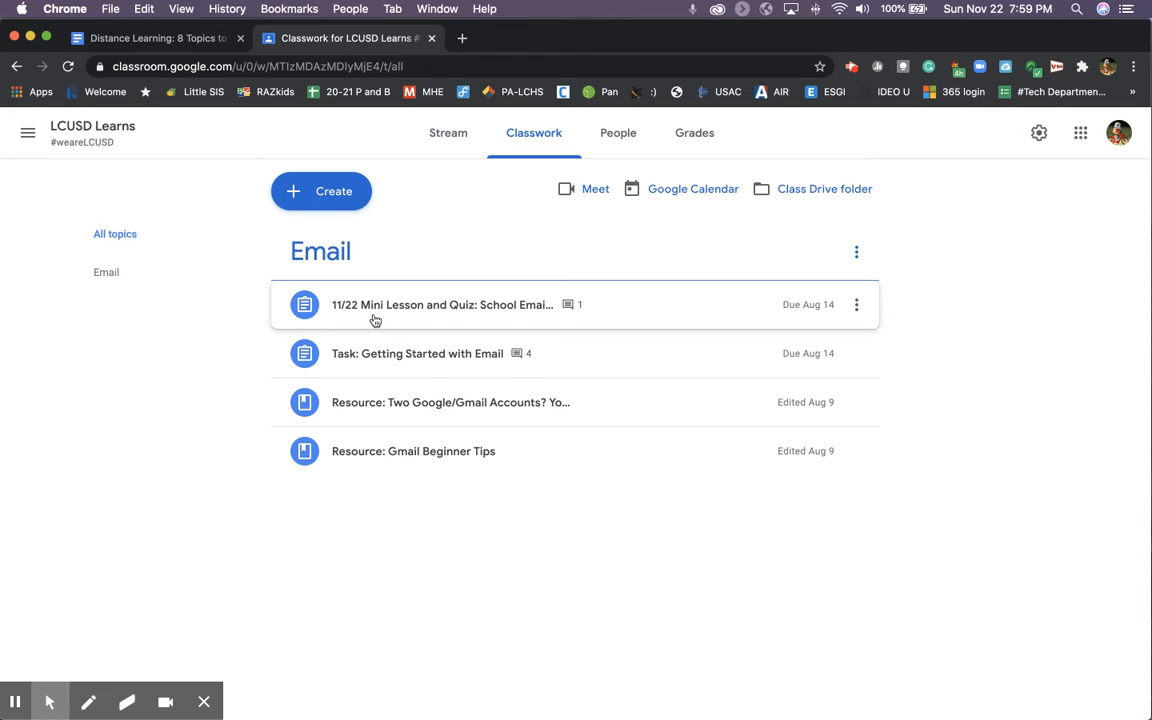
- Glance at the Google Classroom organization notes in Google Docs, and open Classroom's To review overview for all classes
left_click(162, 41)
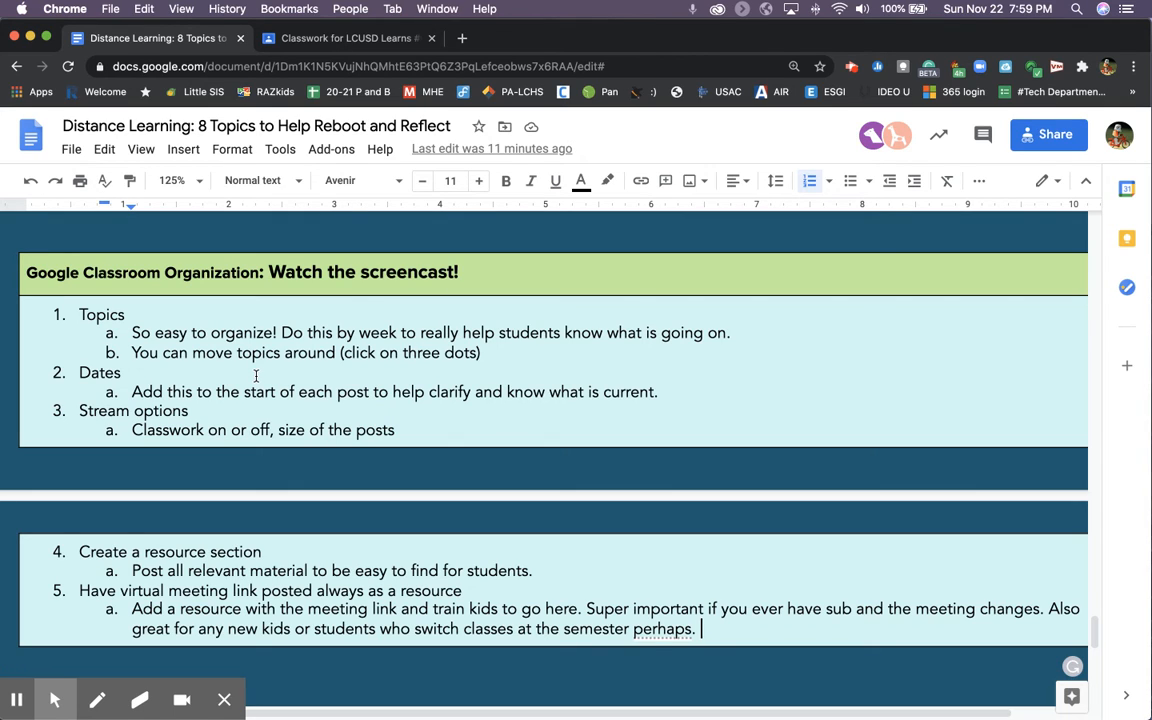
left_click(306, 40)
left_click(28, 133)
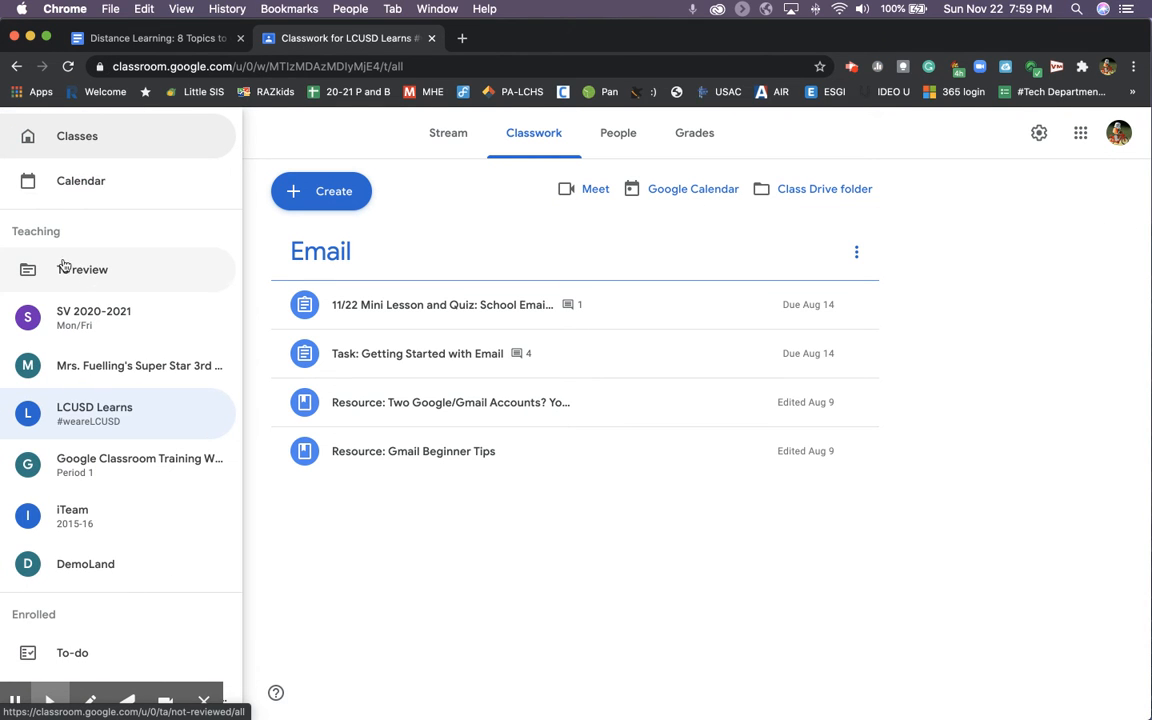
left_click(80, 268)
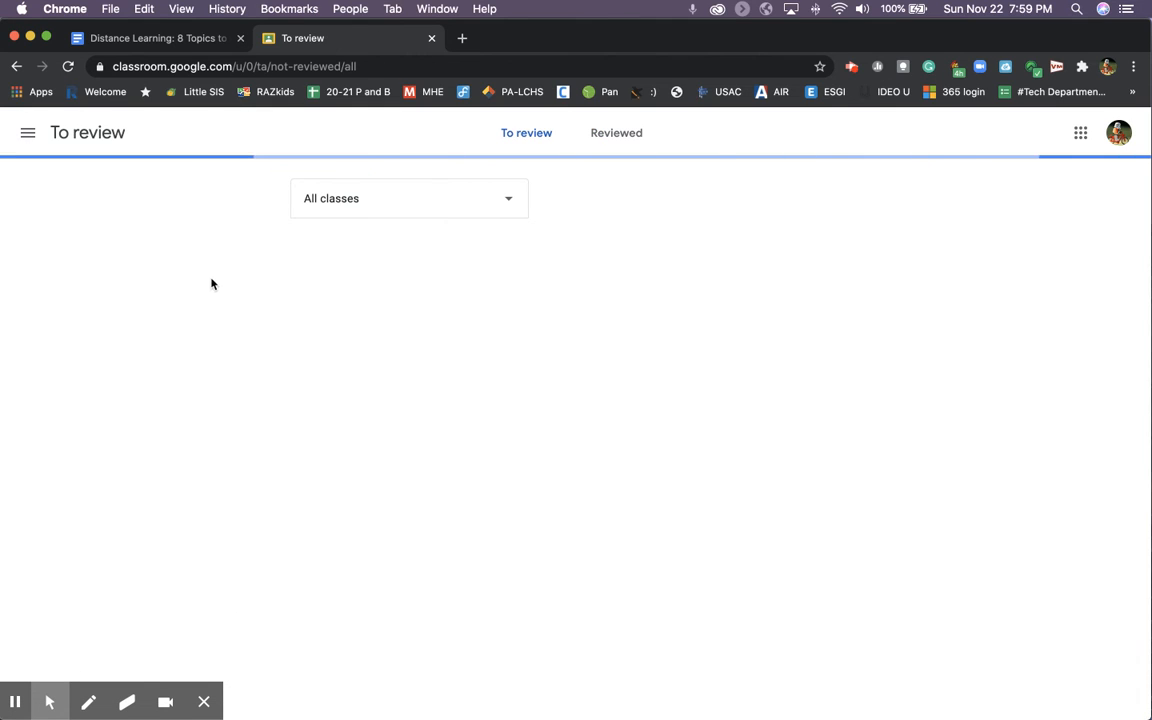
left_click(460, 210)
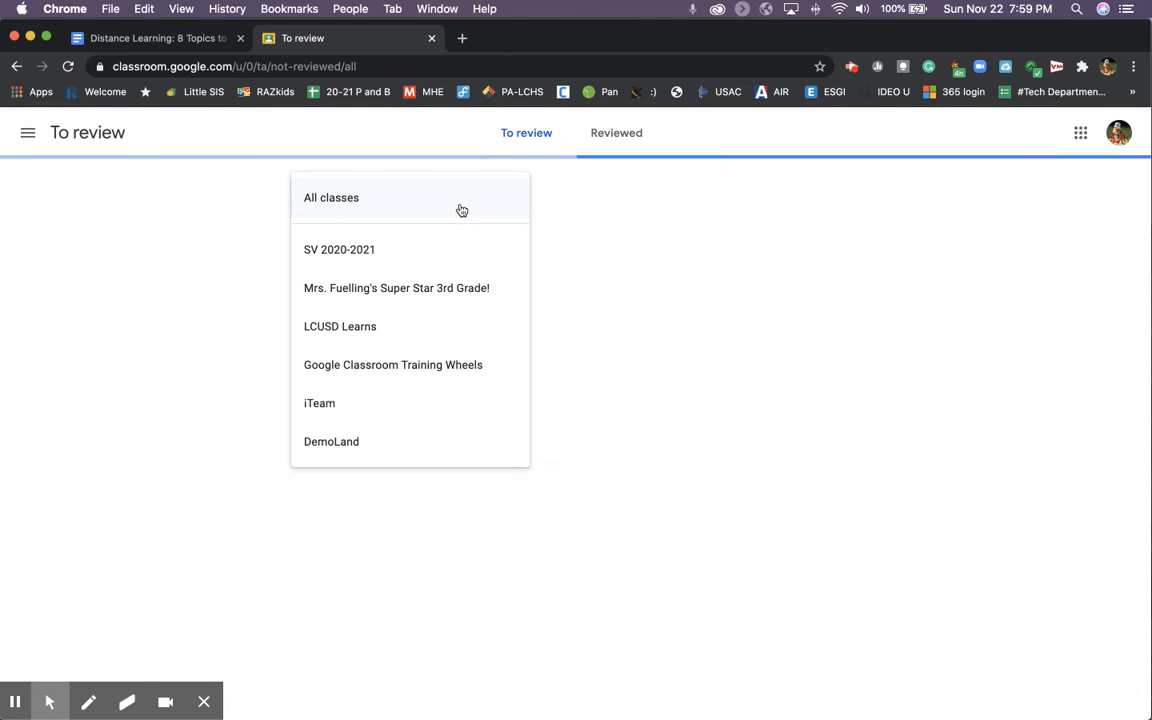
left_click(627, 192)
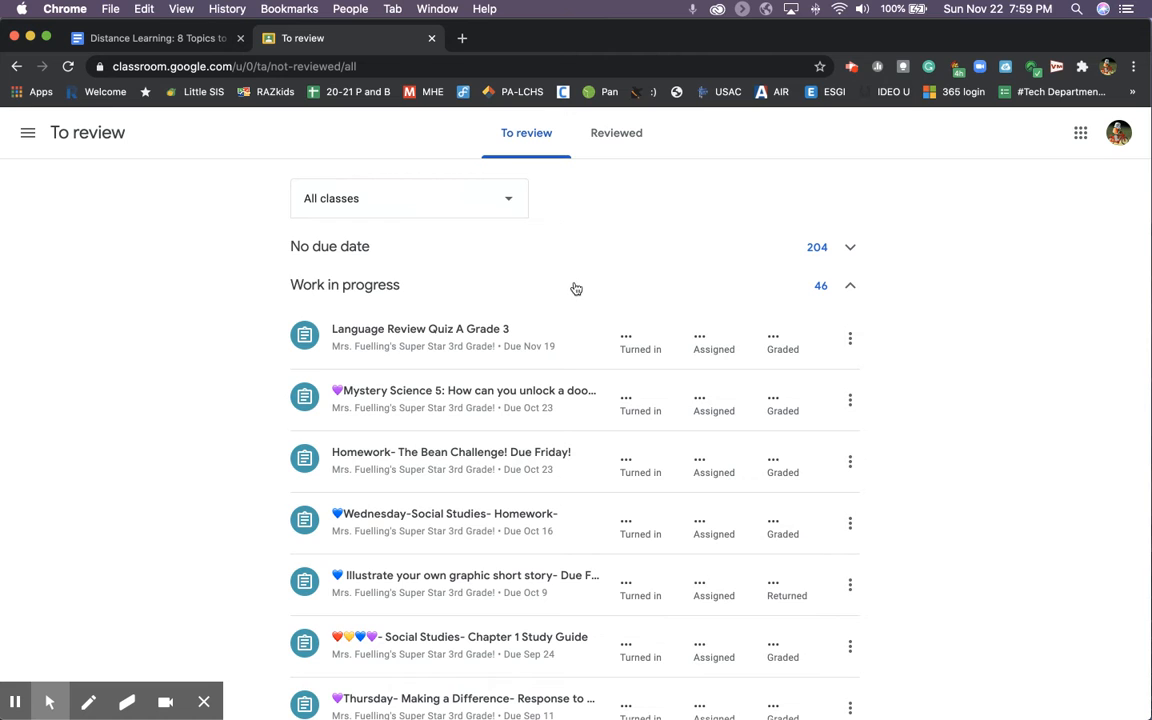
- Look through the work in progress across all classes and filter the review list to LCUSD Learns
scroll(545, 440, "down", 10)
scroll(545, 438, "down", 3)
scroll(542, 437, "up", 15)
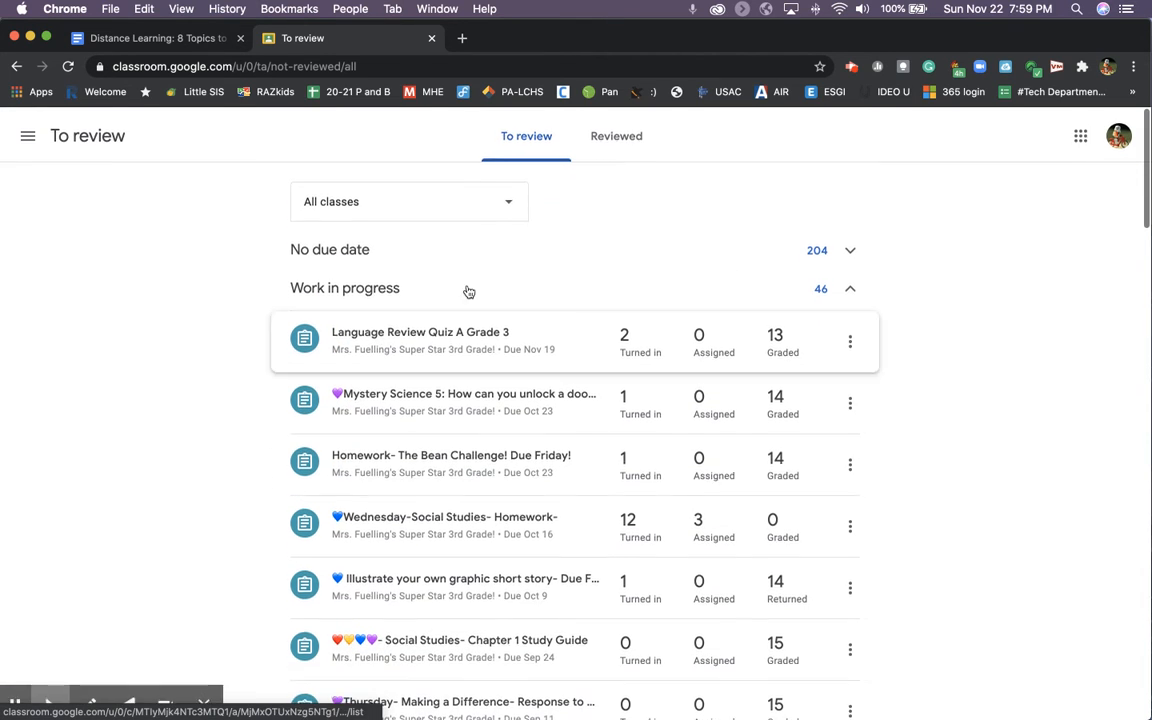
left_click(488, 205)
left_click(446, 342)
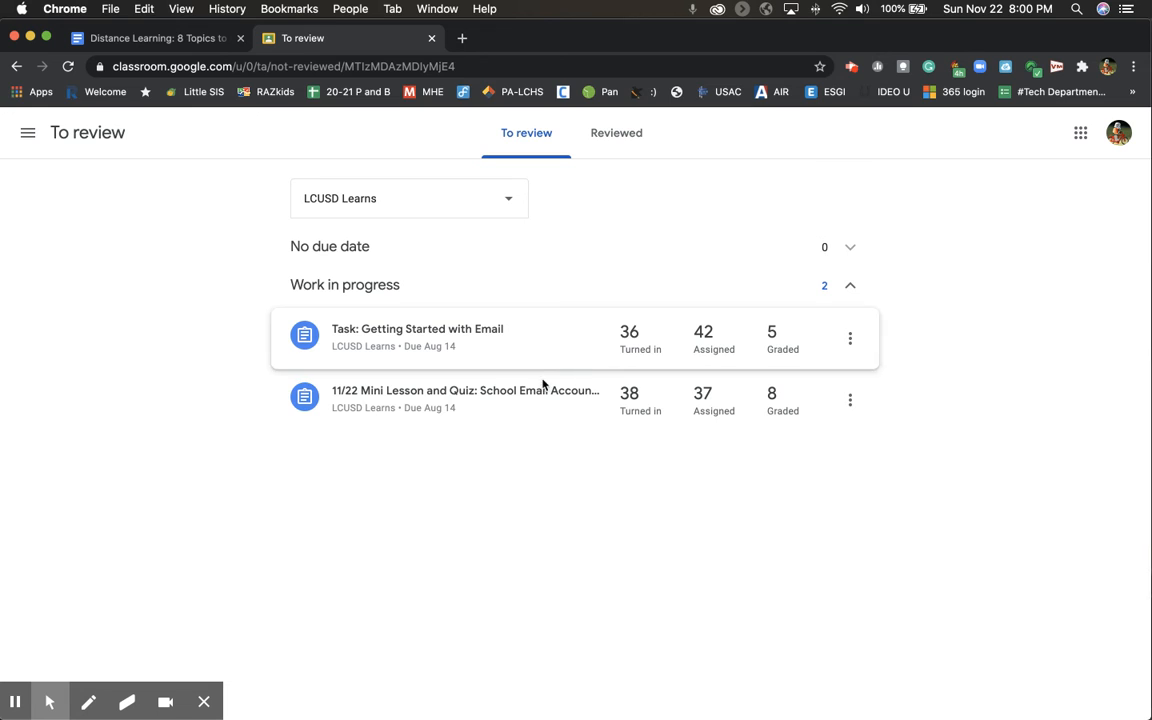
- Check the stream tips in the Google Docs notes, and open the DemoLand class to look through its stream posts
left_click(142, 38)
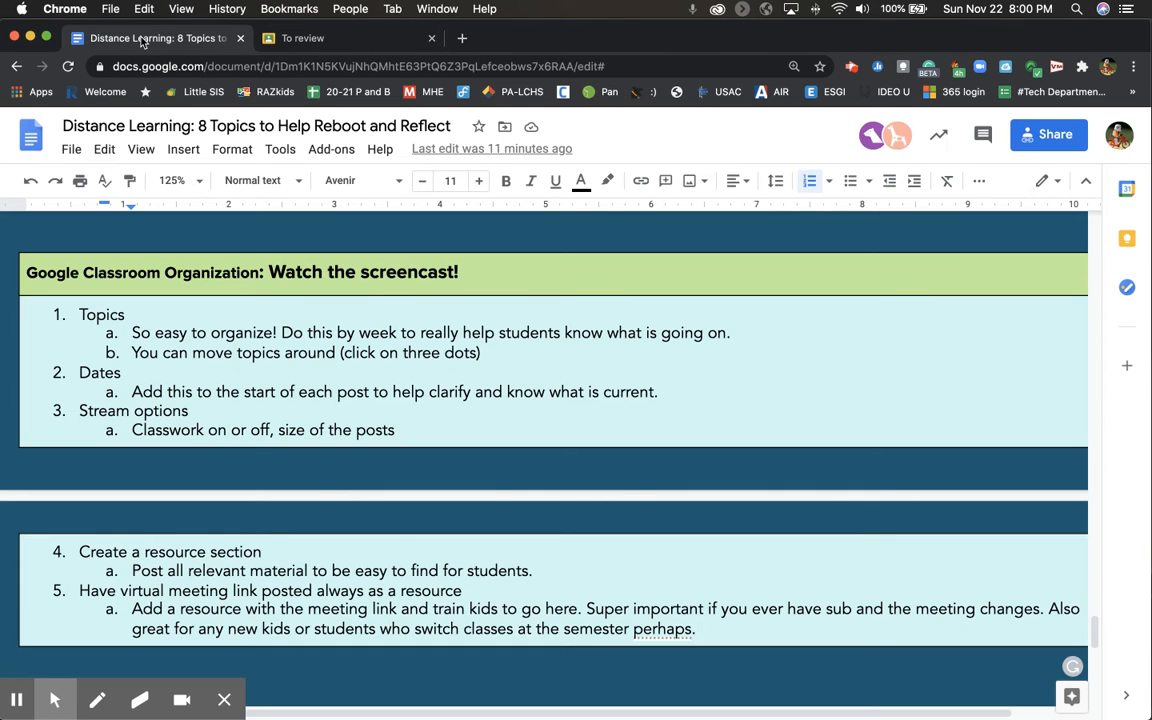
left_click(356, 40)
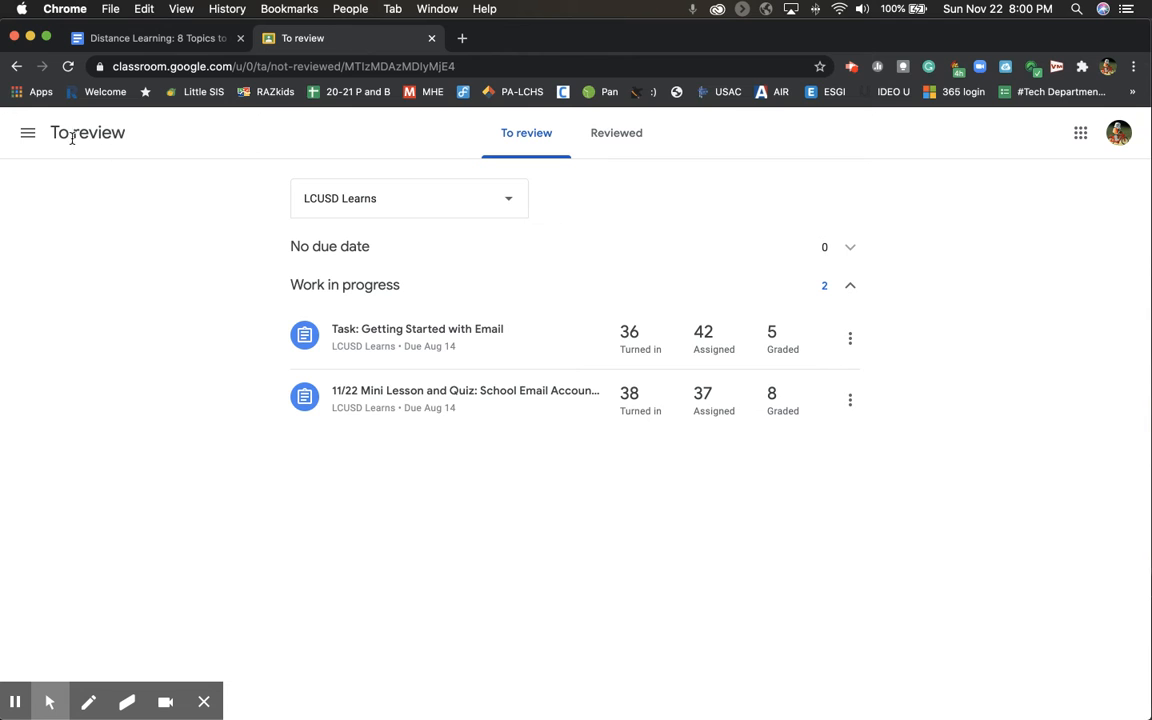
left_click(28, 132)
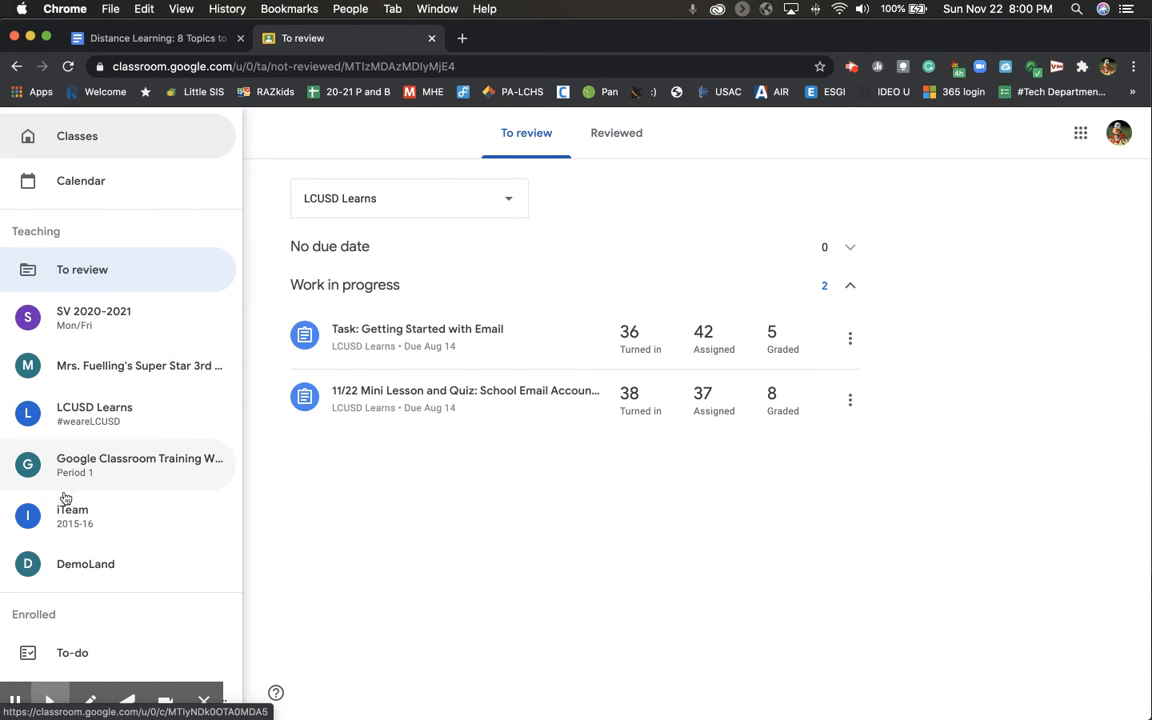
left_click(68, 548)
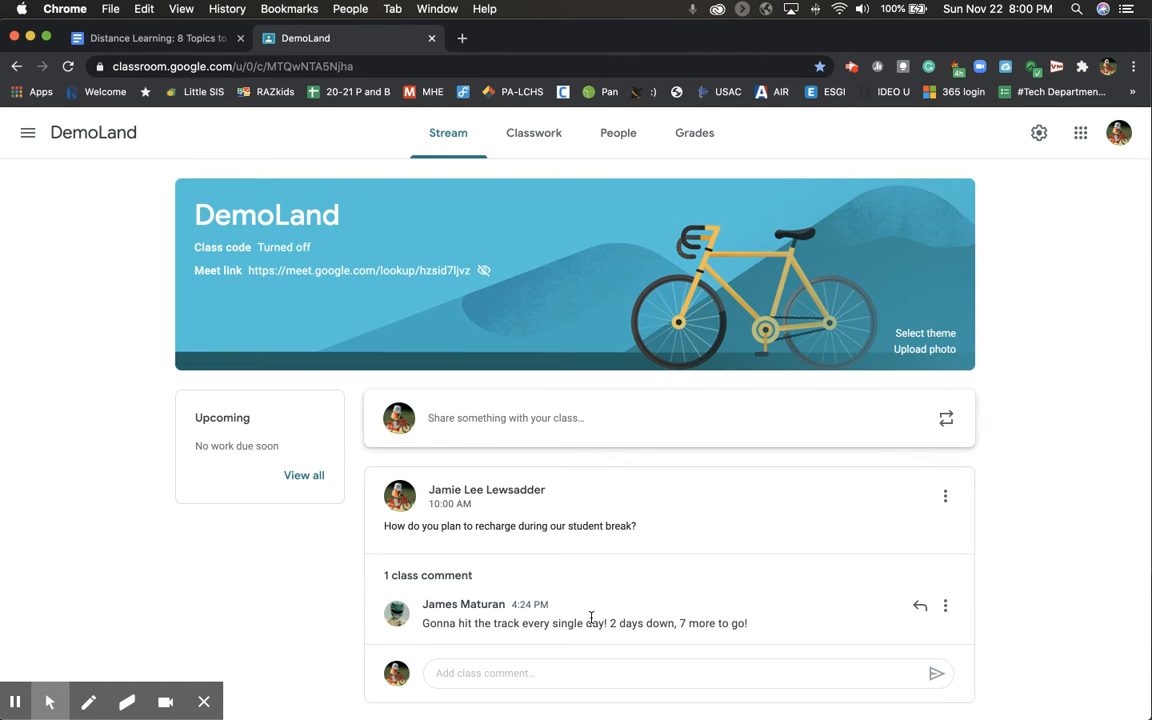
scroll(591, 617, "down", 3)
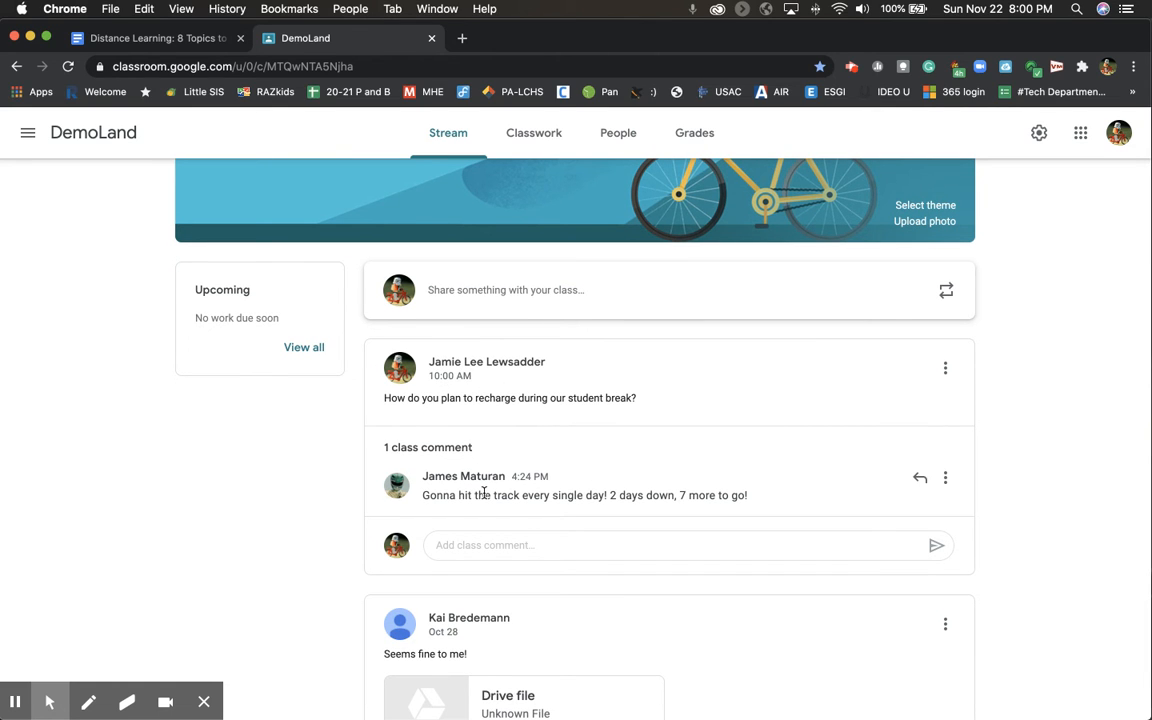
scroll(485, 494, "down", 3)
scroll(485, 494, "down", 8)
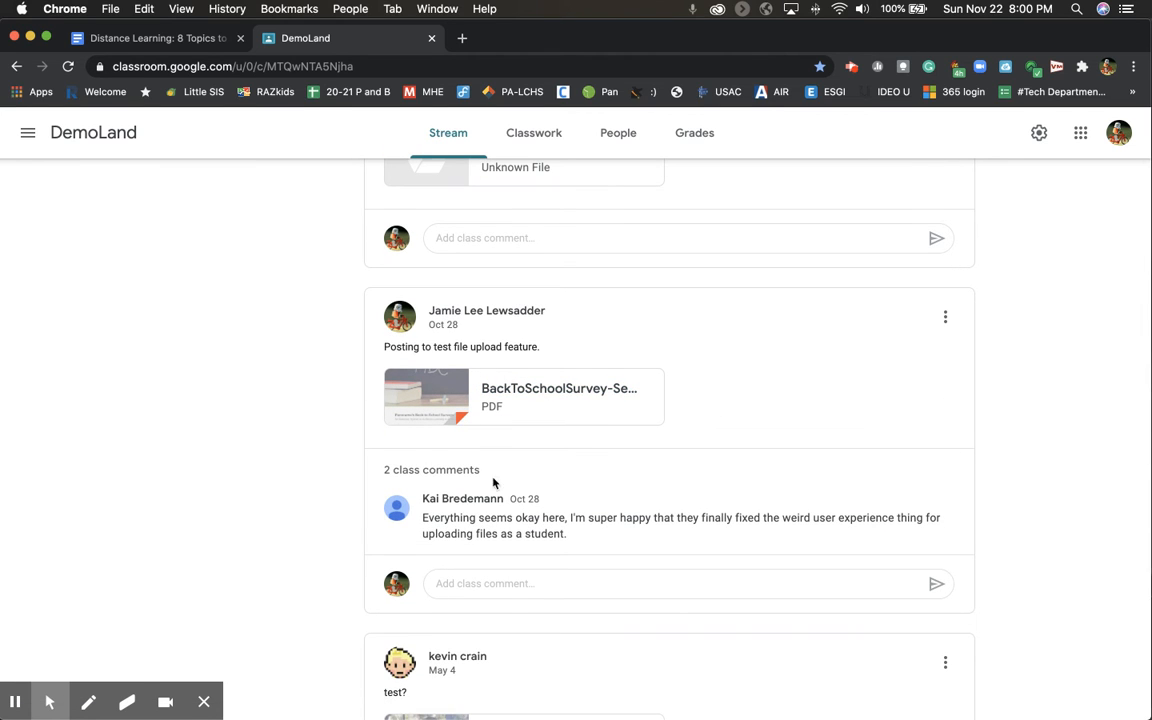
scroll(493, 483, "down", 5)
scroll(504, 600, "up", 20)
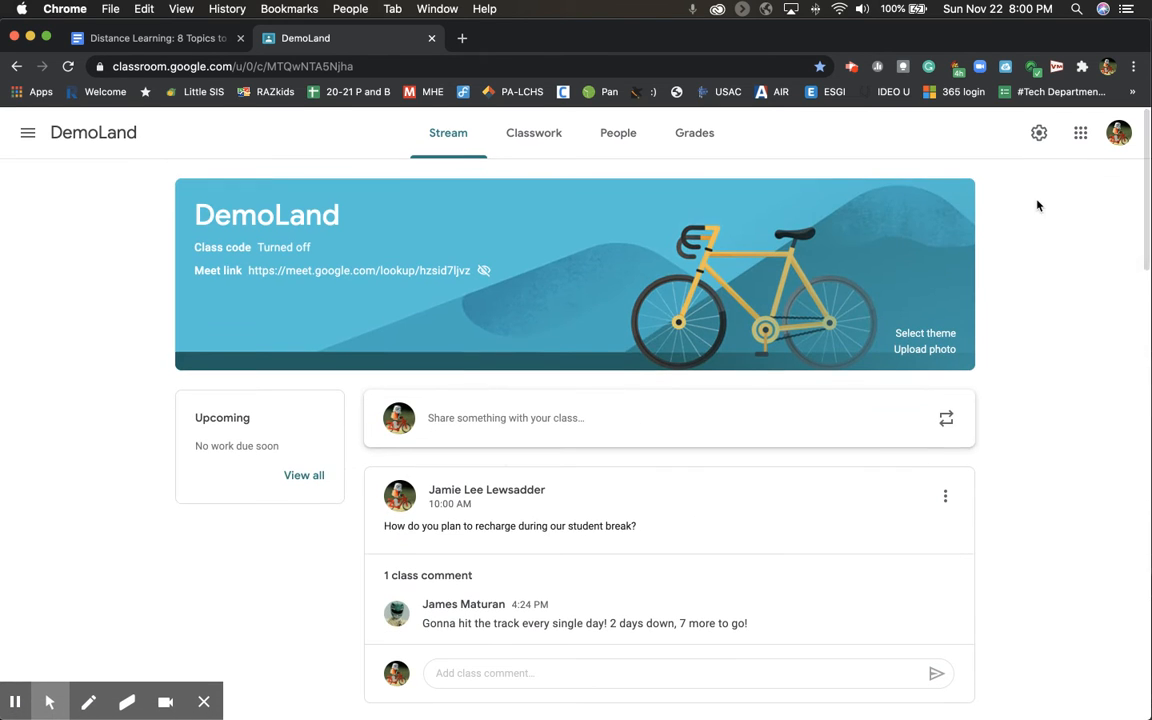
- Open DemoLand's class settings and examine the options for who can post and comment on the stream
left_click(1039, 133)
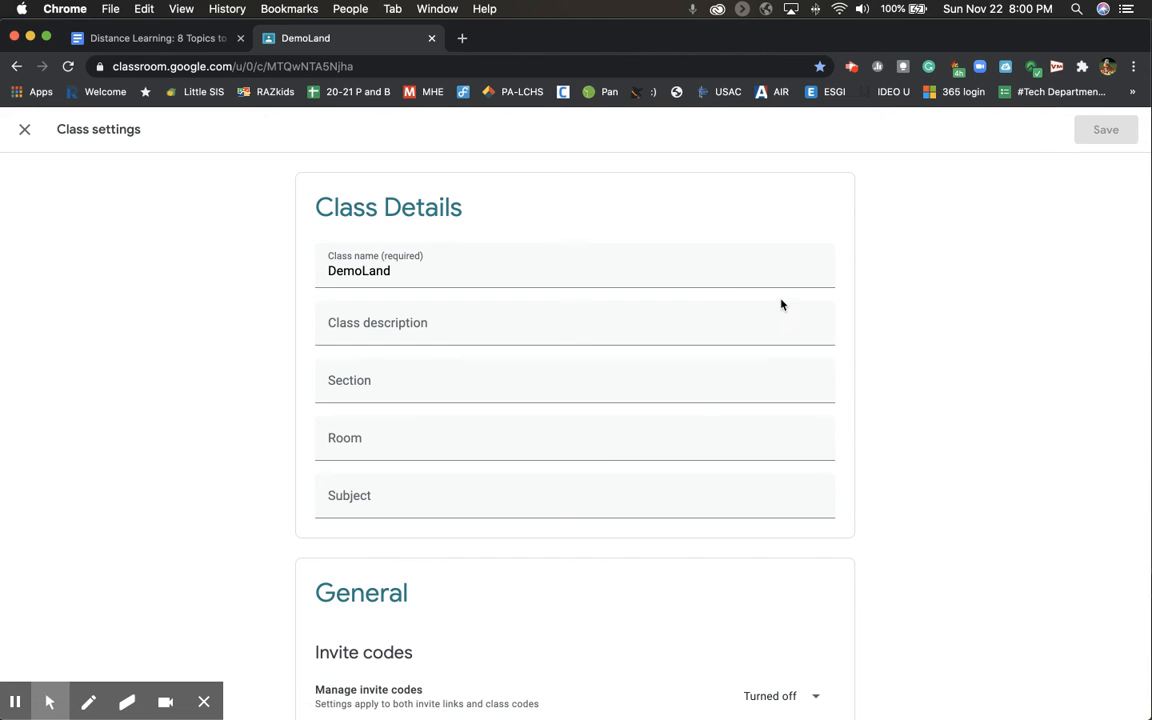
scroll(660, 528, "down", 5)
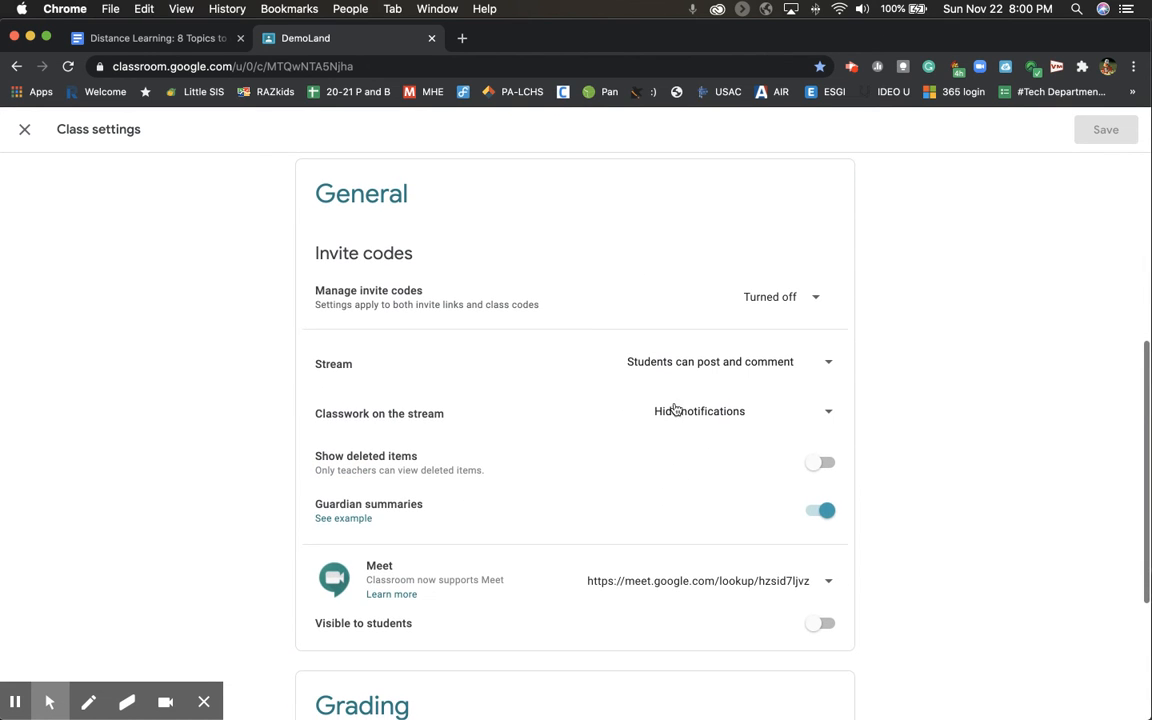
left_click(712, 360)
left_click(712, 365)
left_click(712, 366)
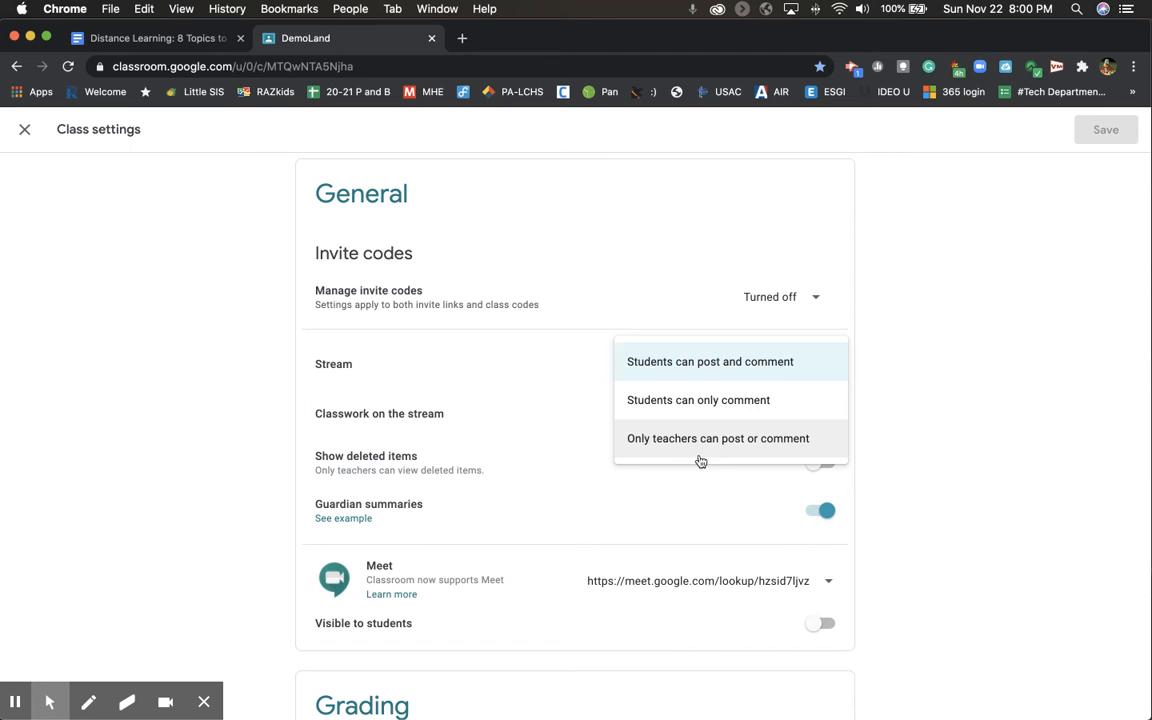
left_click(566, 360)
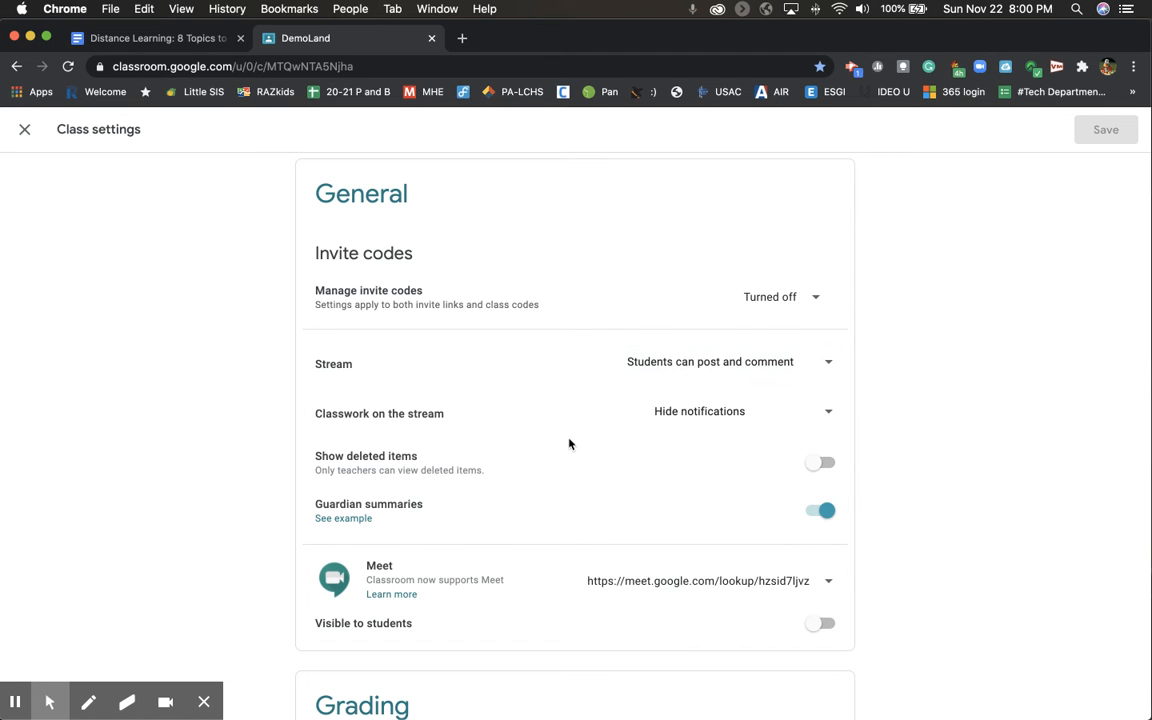
- Set DemoLand's classwork on the stream to Show condensed notifications and save the class settings
left_click(693, 413)
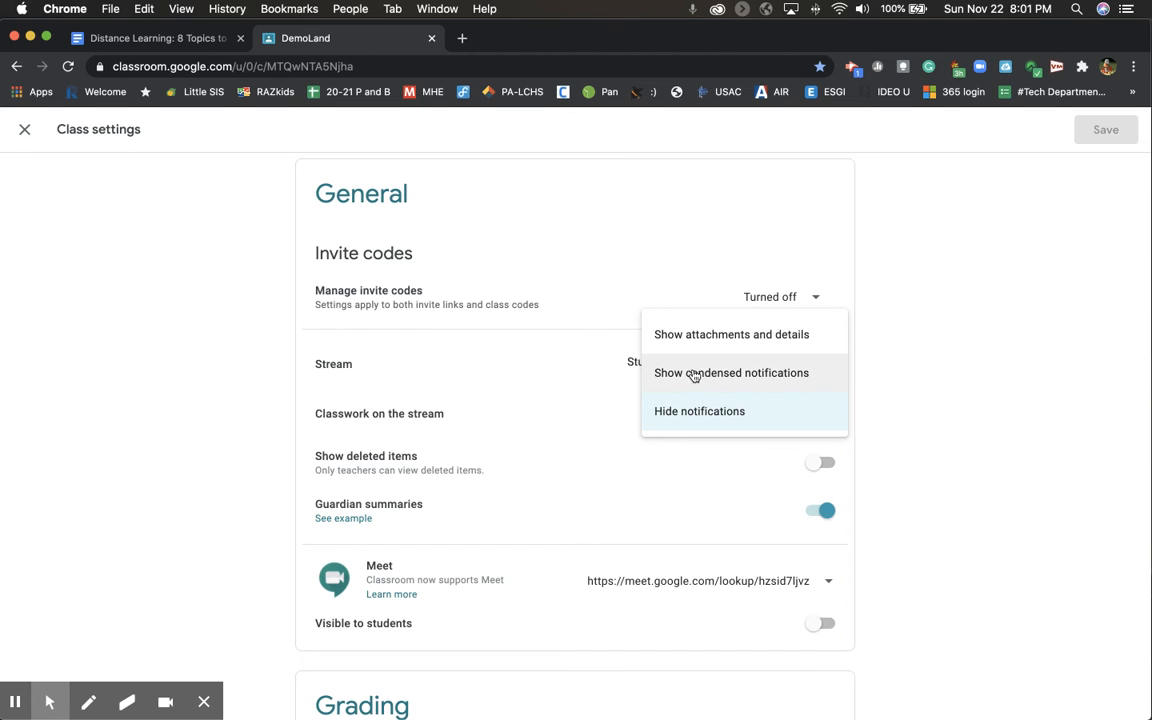
left_click(700, 371)
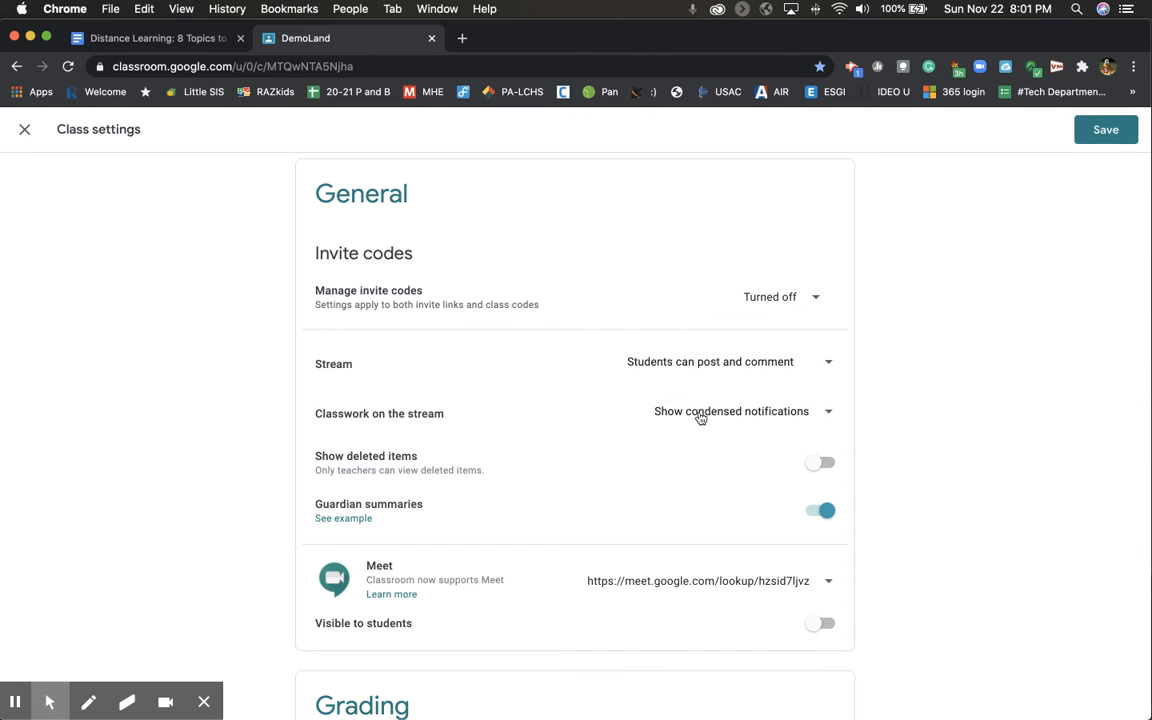
left_click(1091, 143)
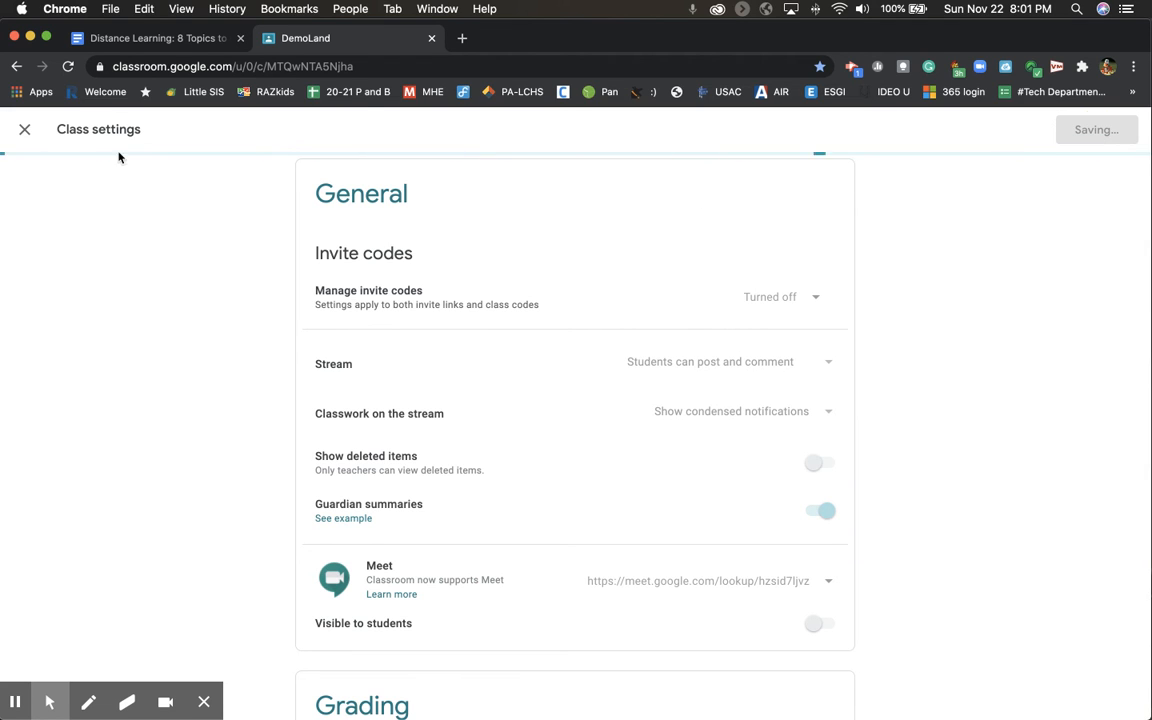
left_click(25, 148)
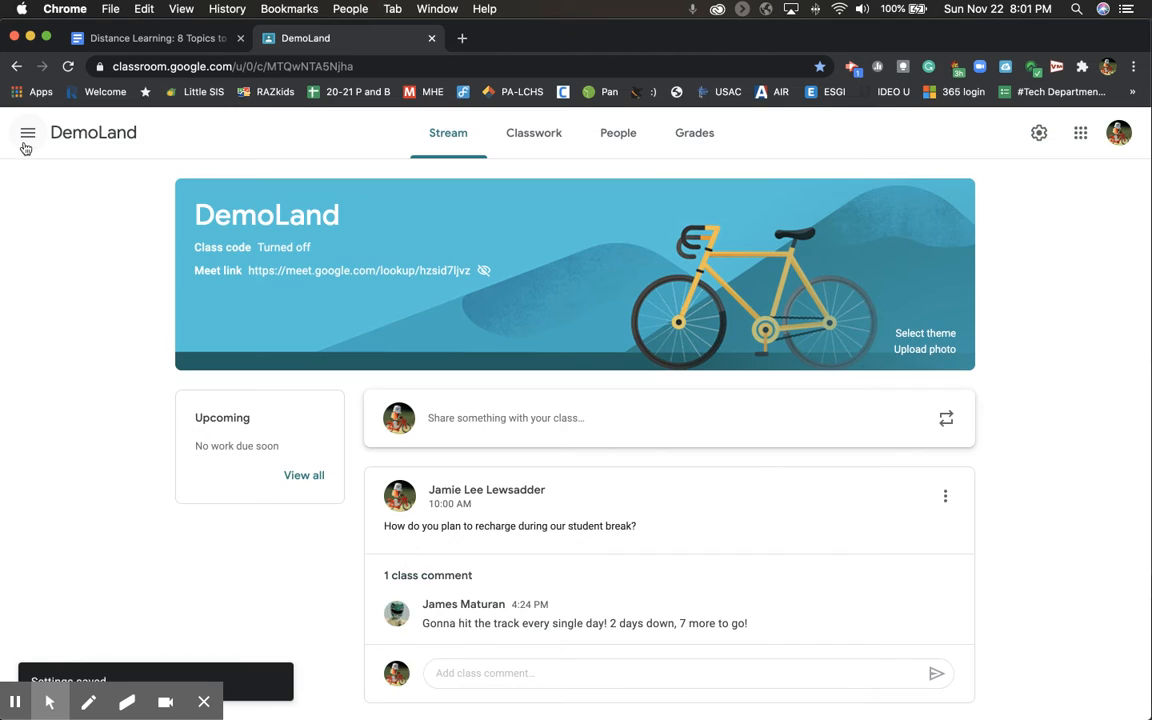
- Examine the condensed classwork notifications on the DemoLand stream, including the details of the Meeting Link material
scroll(476, 512, "down", 2)
scroll(476, 512, "down", 1)
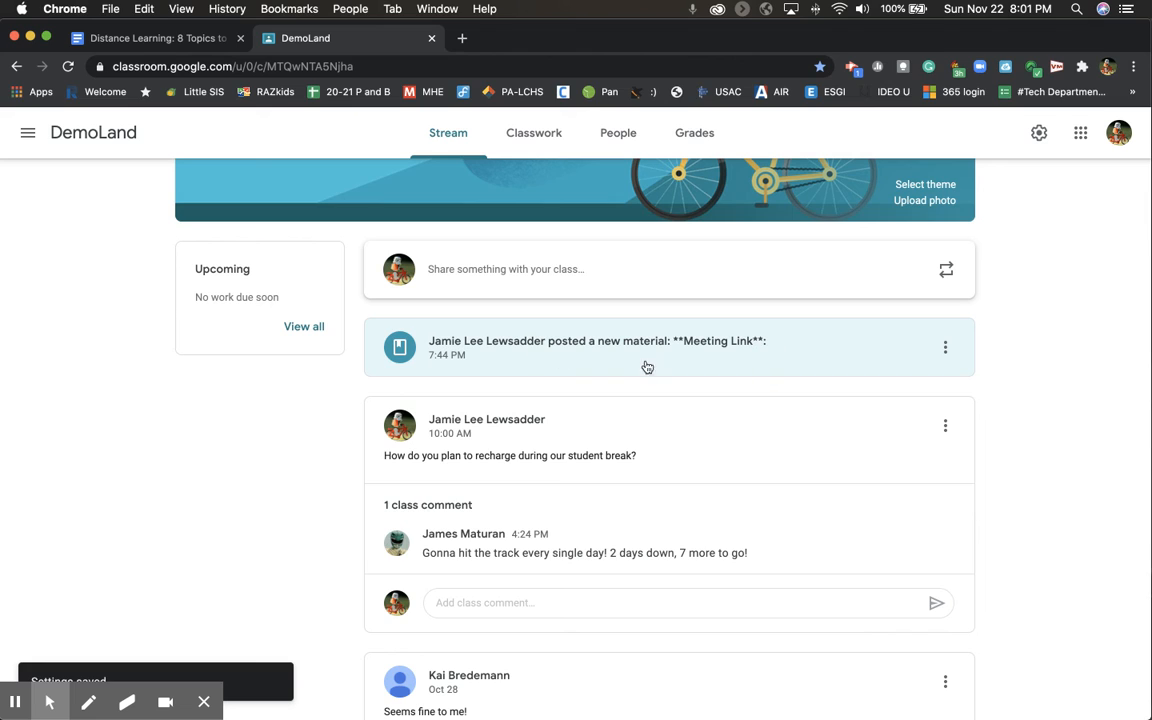
left_click(730, 358)
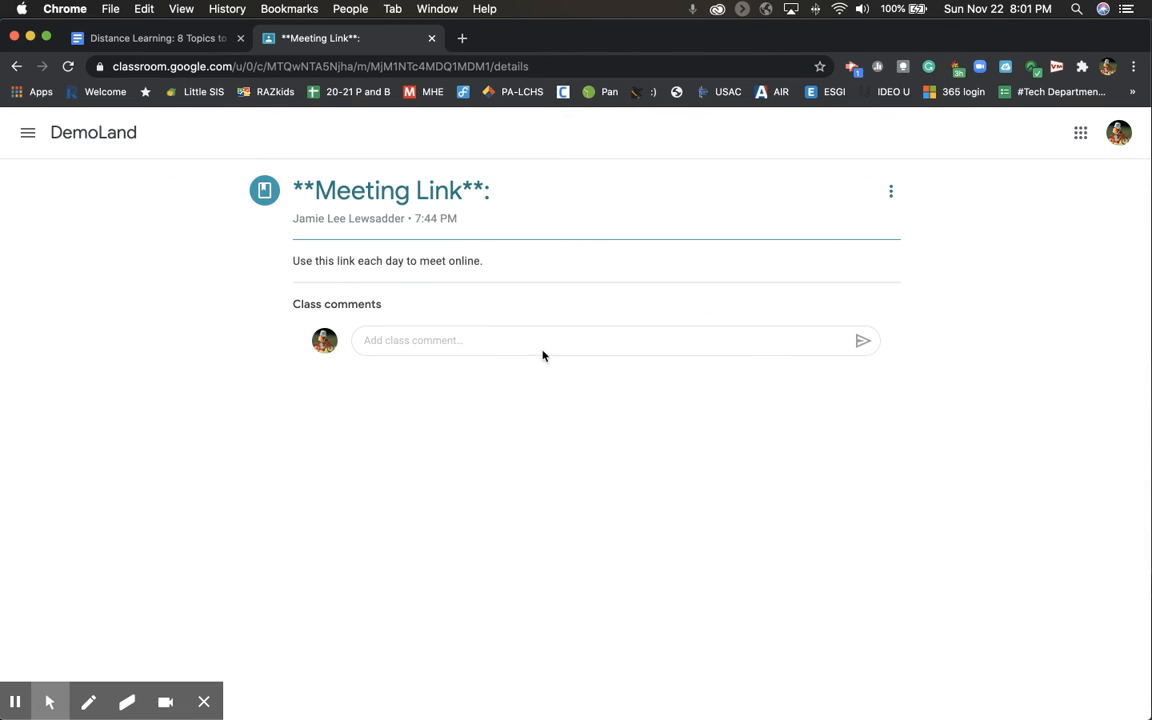
left_click(16, 66)
scroll(437, 432, "down", 3)
scroll(437, 432, "down", 8)
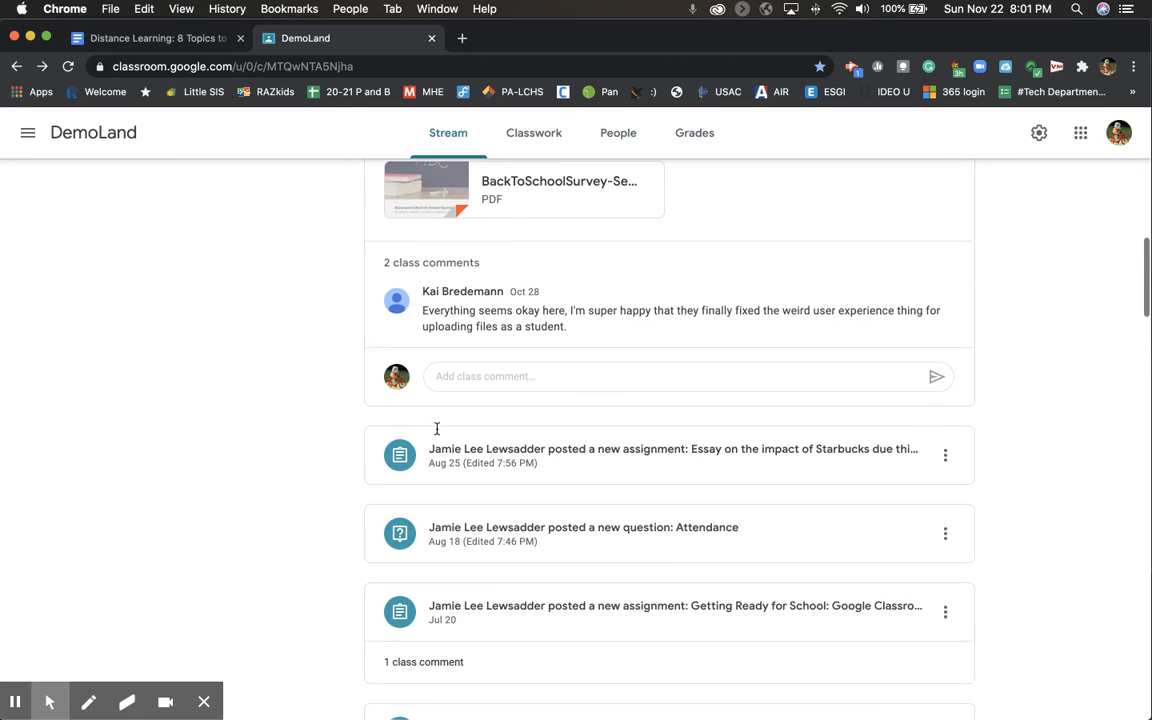
scroll(437, 428, "down", 3)
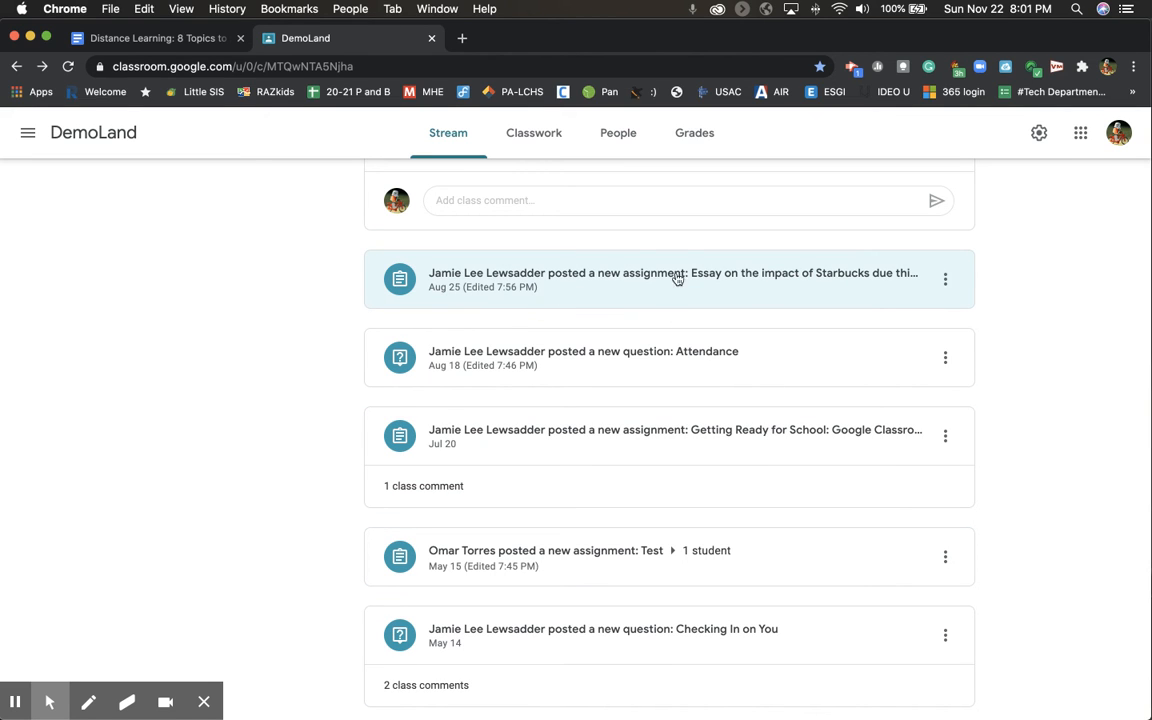
- Set DemoLand's classwork on the stream to Show attachments and details and save the class settings
left_click(1037, 138)
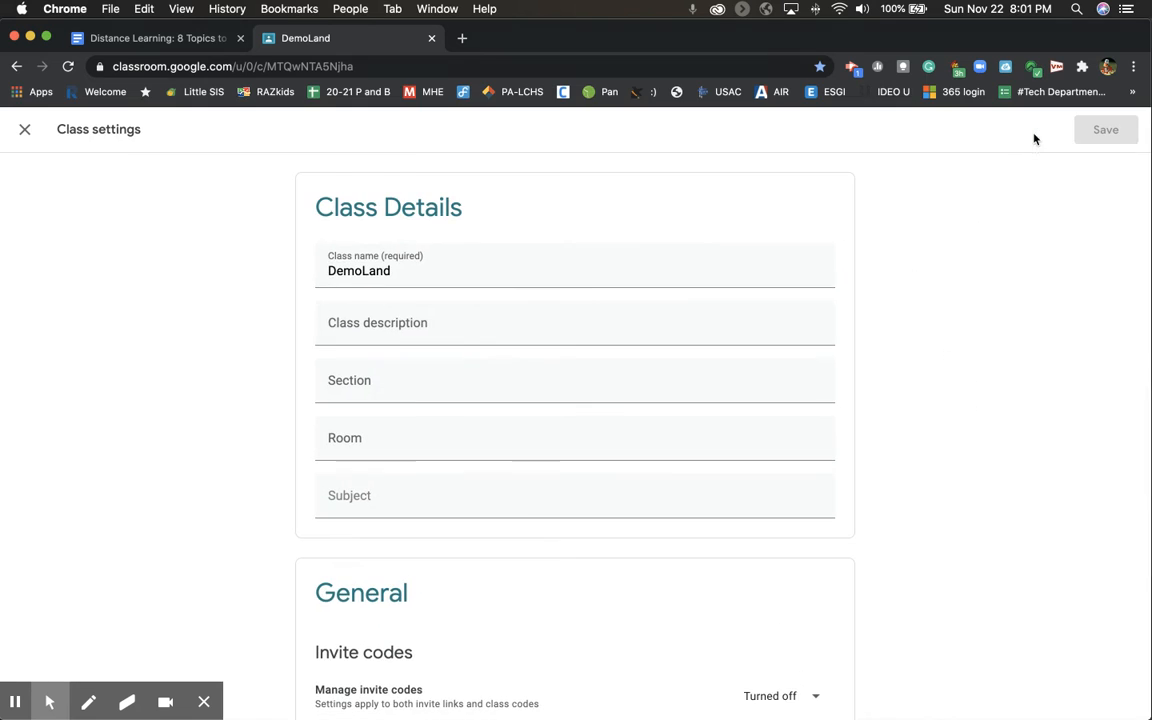
scroll(532, 530, "down", 5)
scroll(532, 530, "down", 2)
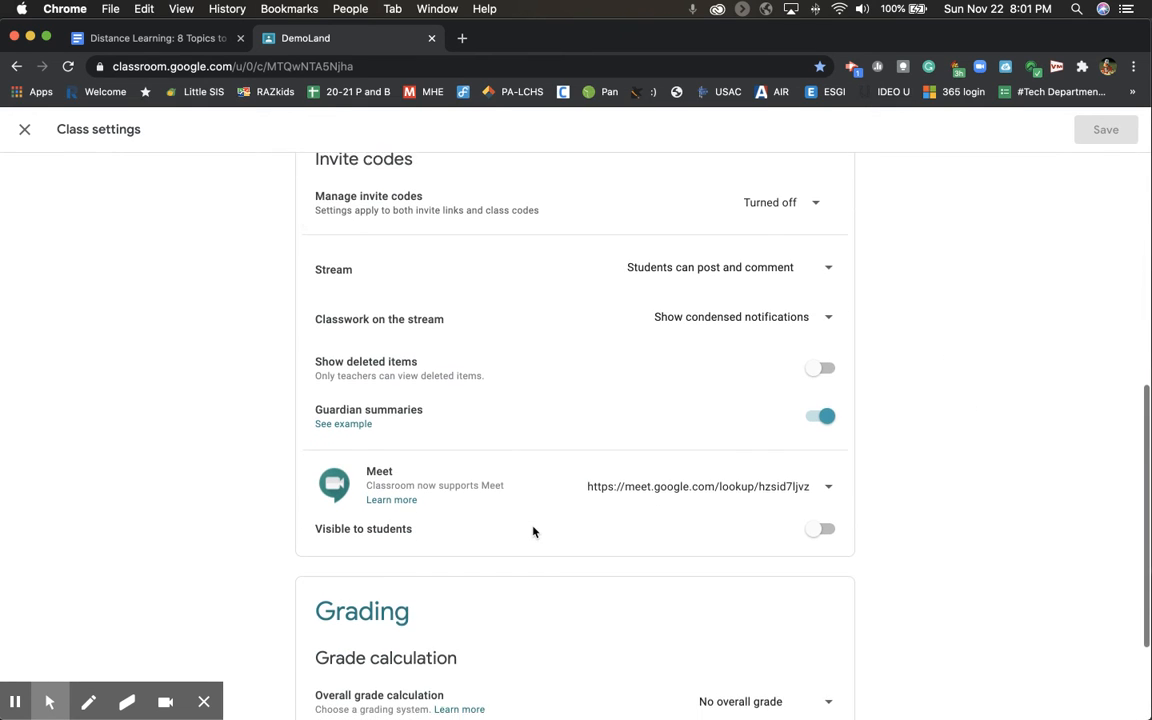
left_click(727, 294)
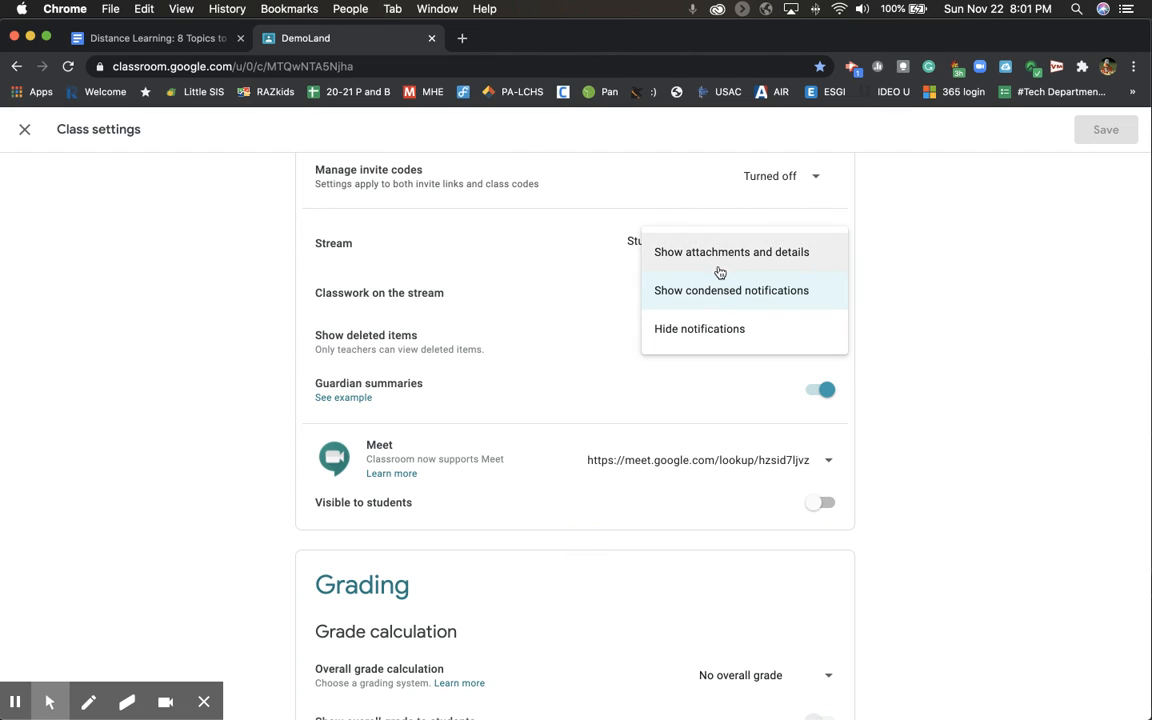
left_click(722, 252)
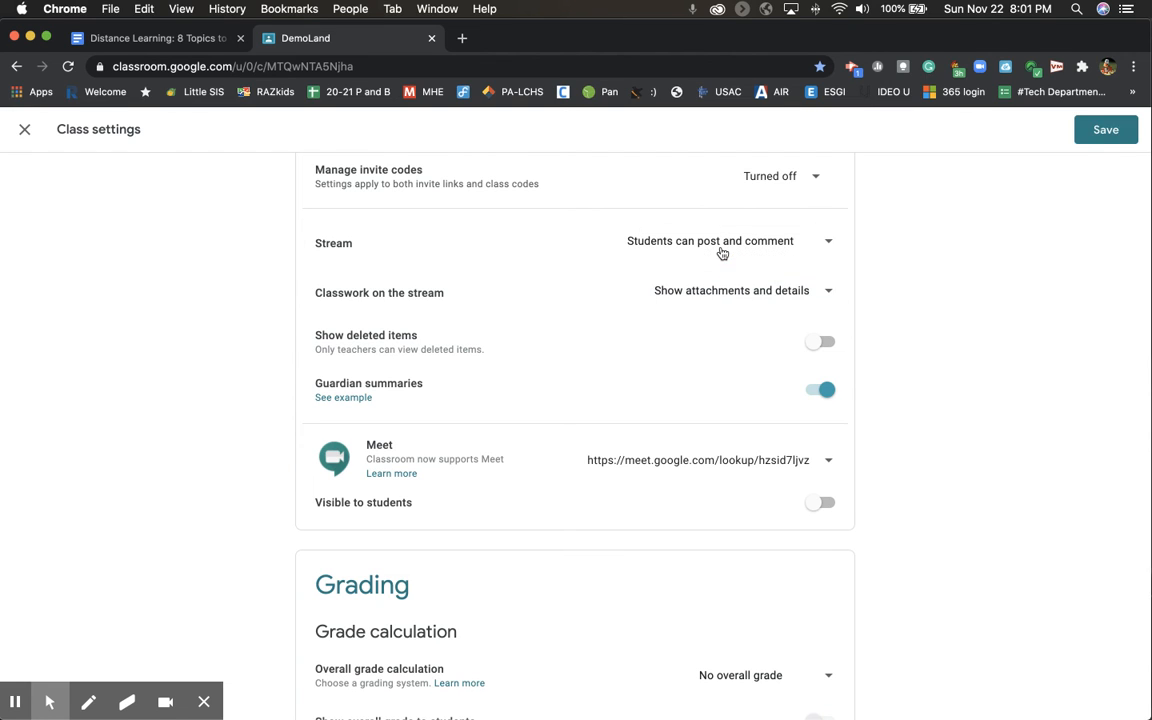
left_click(1096, 130)
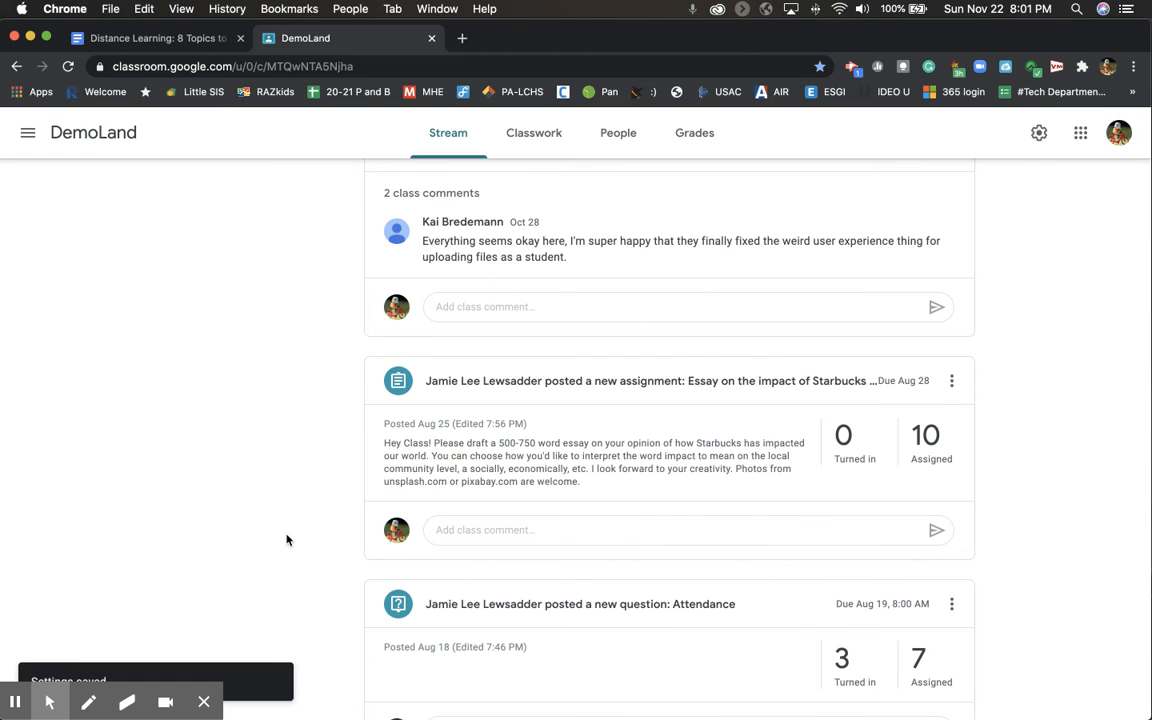
- Look through the DemoLand stream to examine how classwork posts appear with their attachments and details
scroll(284, 530, "down", 2)
scroll(285, 538, "up", 4)
scroll(286, 540, "down", 4)
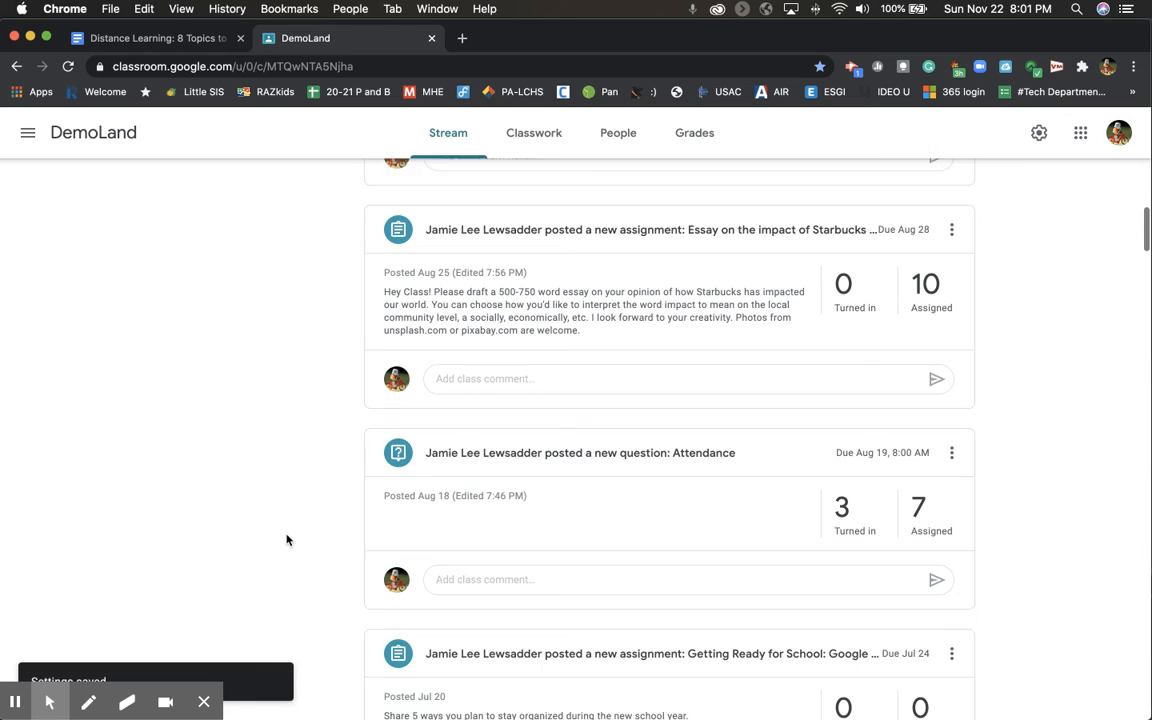
scroll(286, 540, "down", 5)
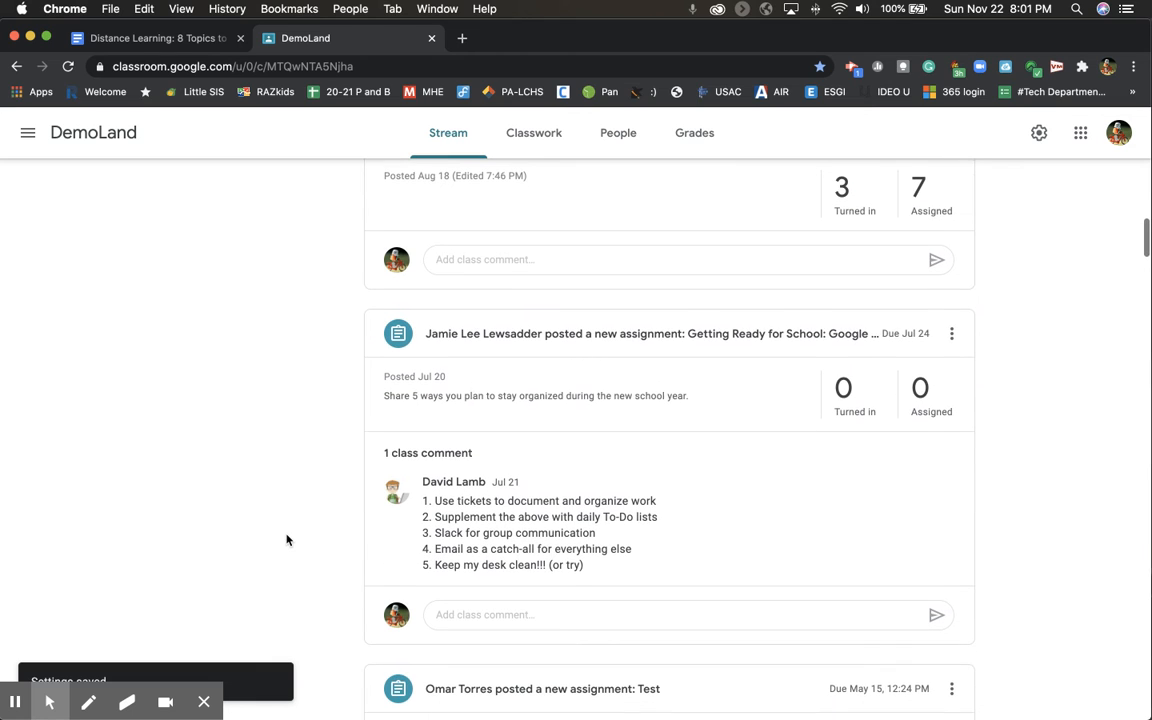
scroll(288, 540, "up", 1)
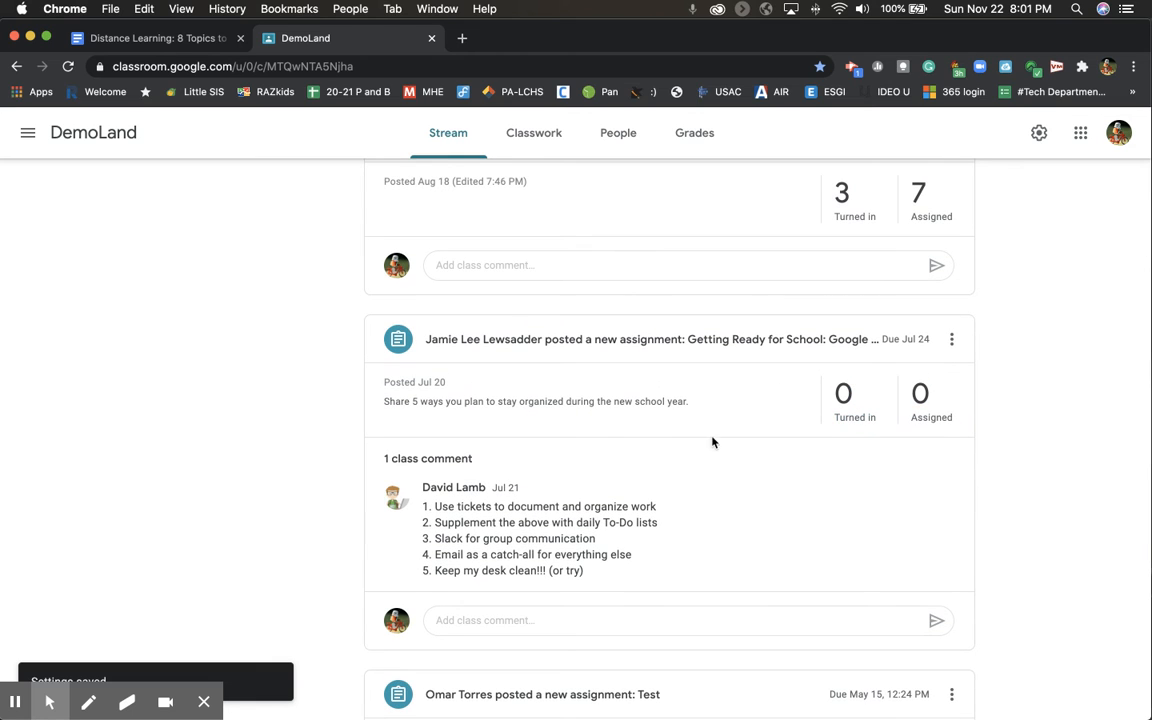
scroll(496, 597, "down", 8)
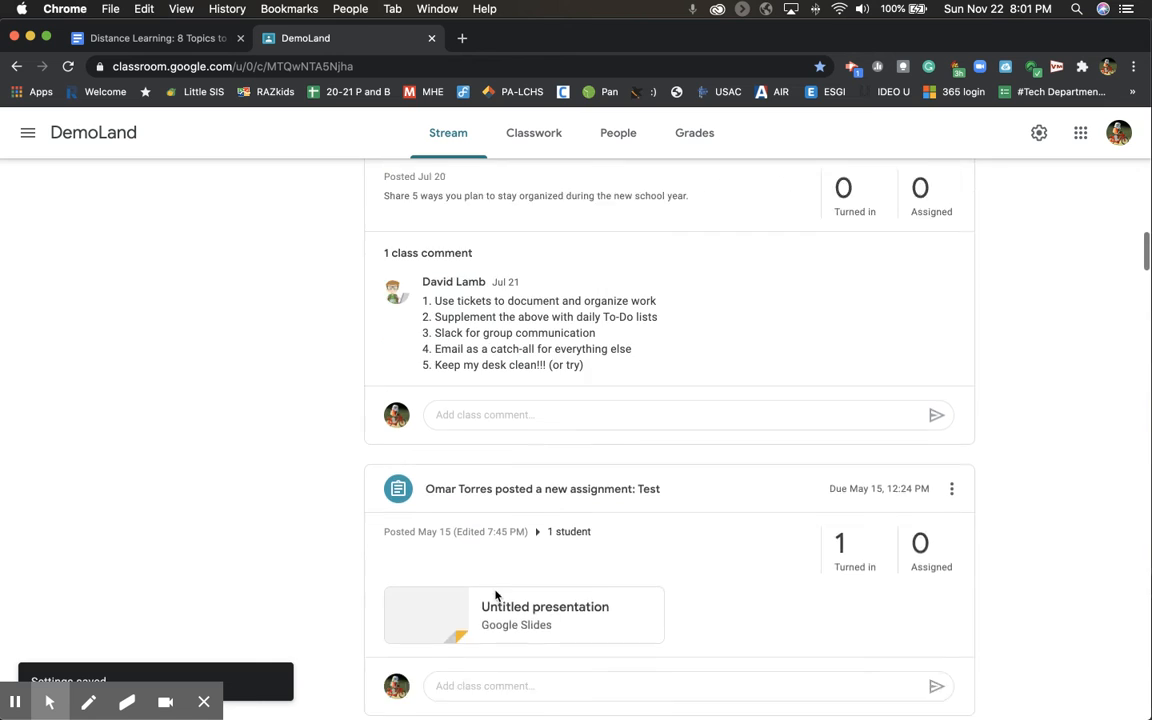
scroll(496, 597, "down", 2)
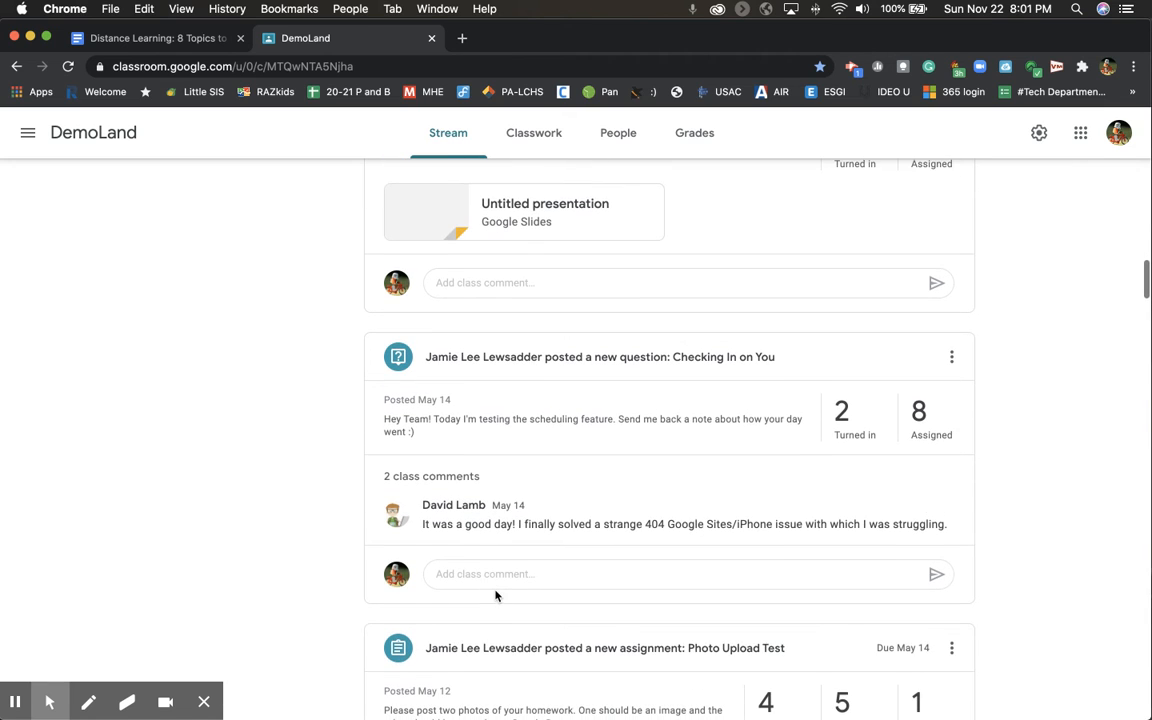
scroll(496, 597, "down", 2)
scroll(496, 597, "down", 1)
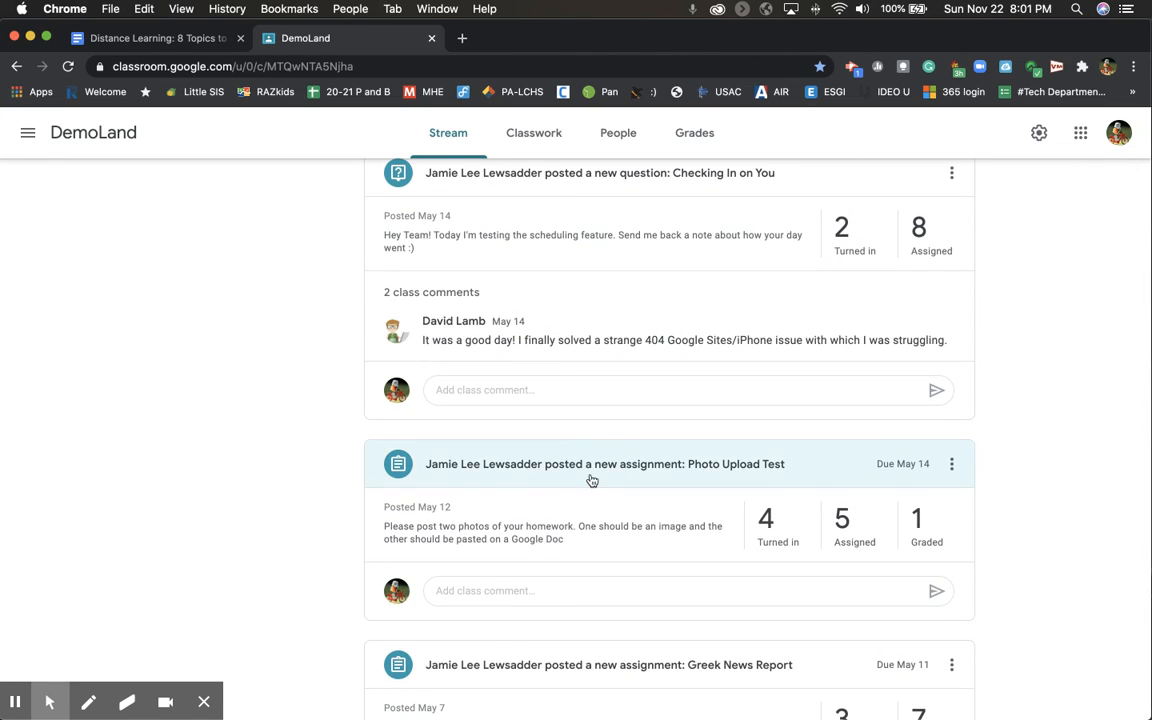
scroll(589, 478, "up", 12)
scroll(590, 478, "up", 15)
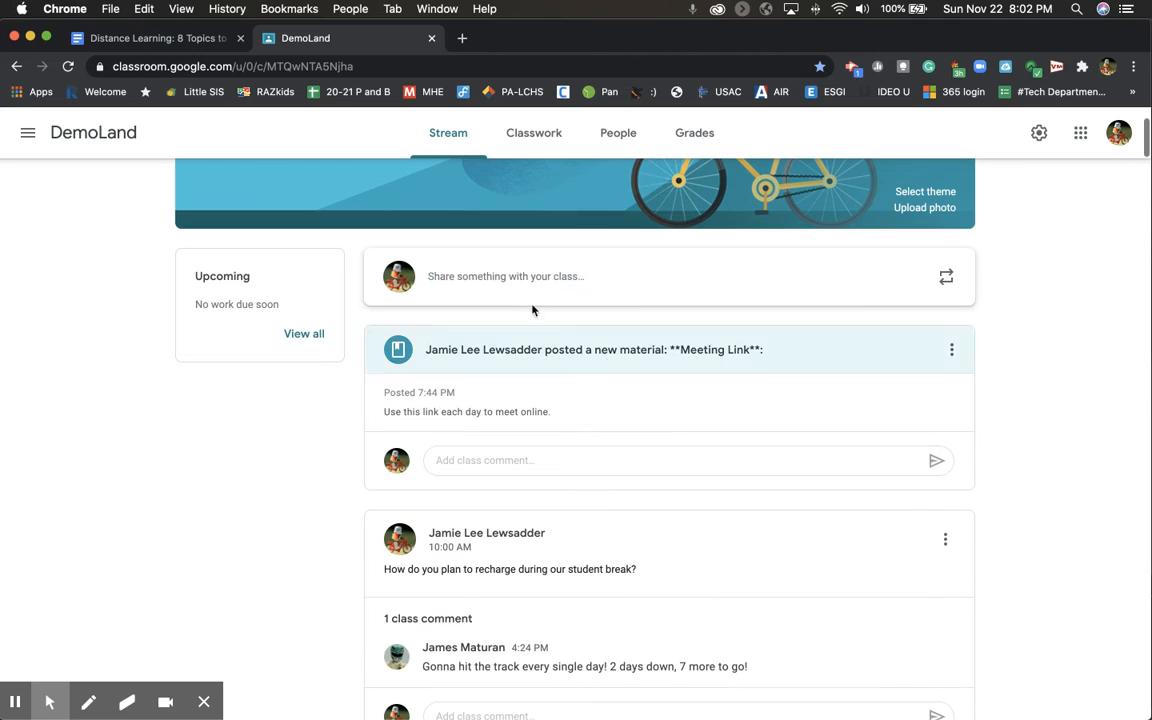
scroll(543, 538, "down", 2)
scroll(543, 538, "down", 3)
scroll(543, 543, "up", 6)
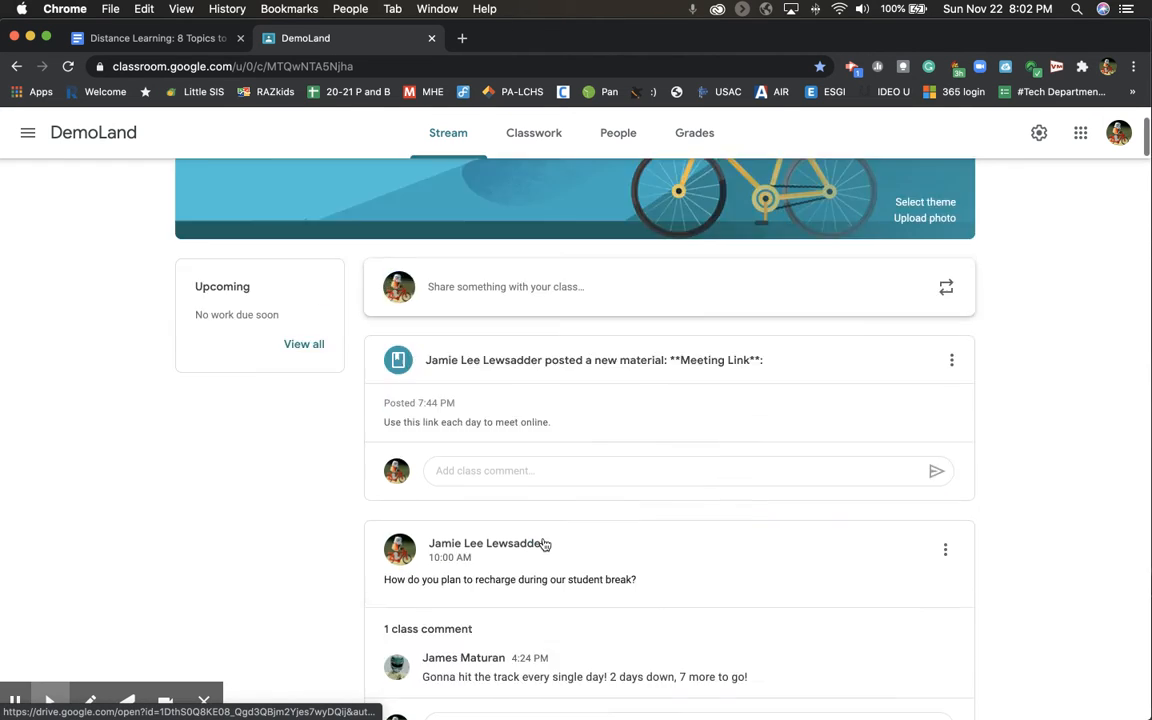
- Switch DemoLand's classwork on the stream back to Show condensed notifications and save the class settings
left_click(1040, 134)
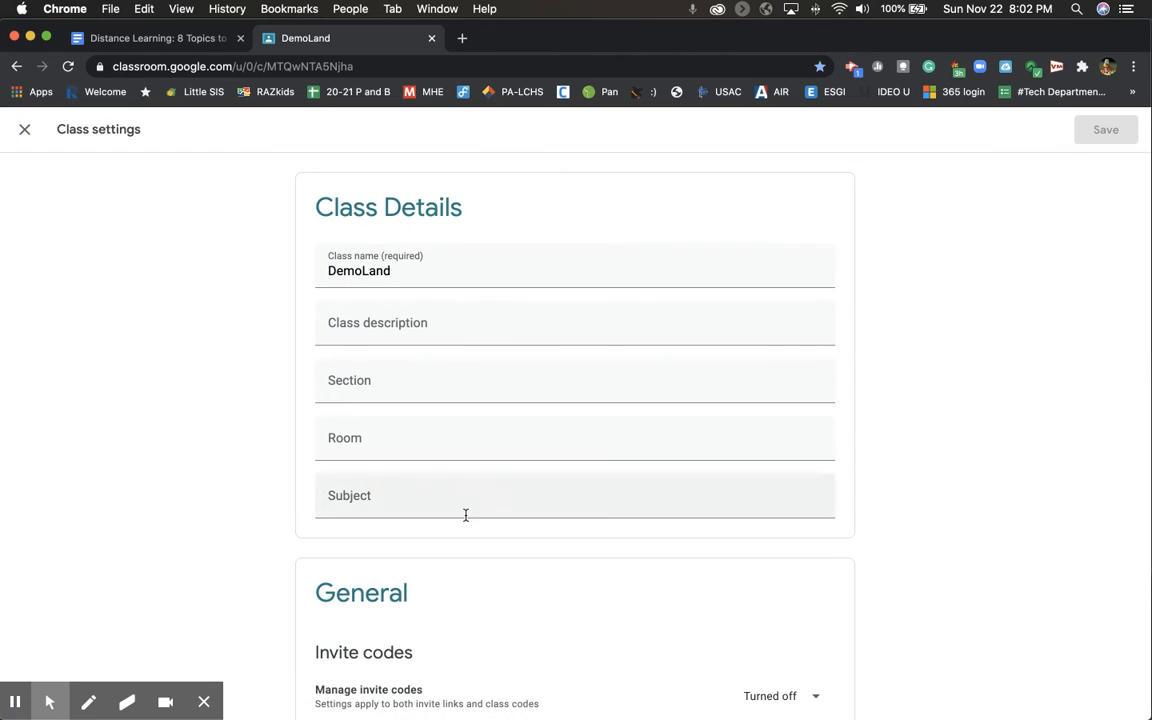
scroll(627, 606, "down", 5)
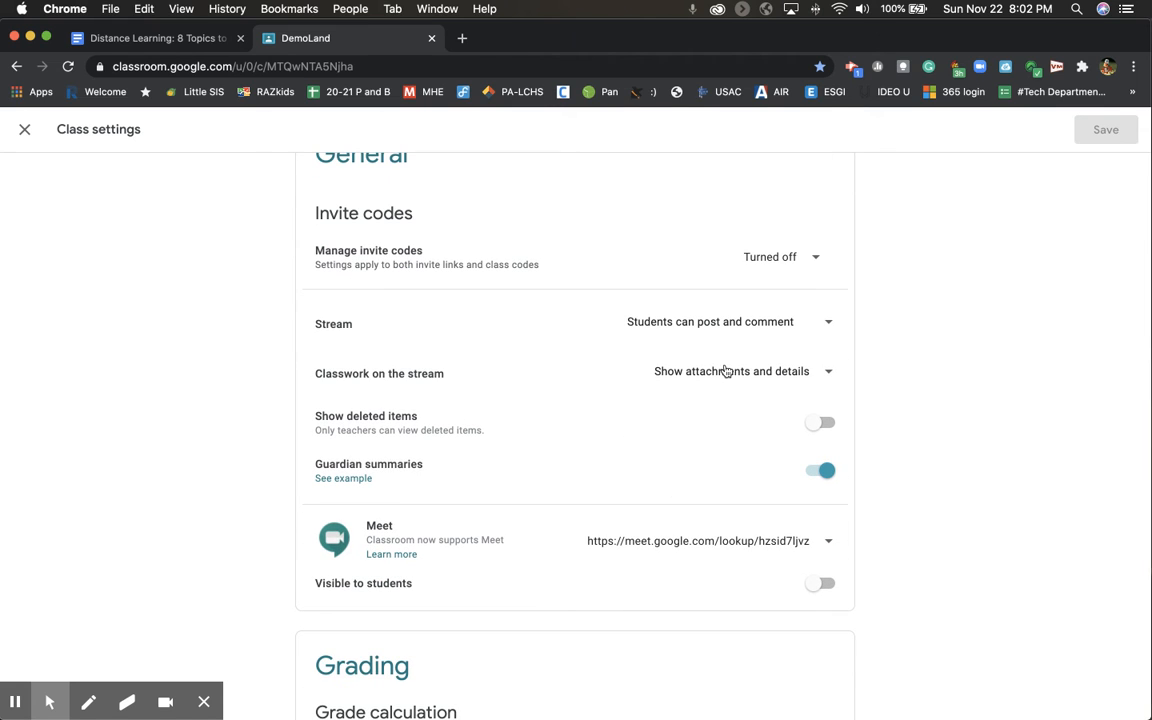
left_click(722, 375)
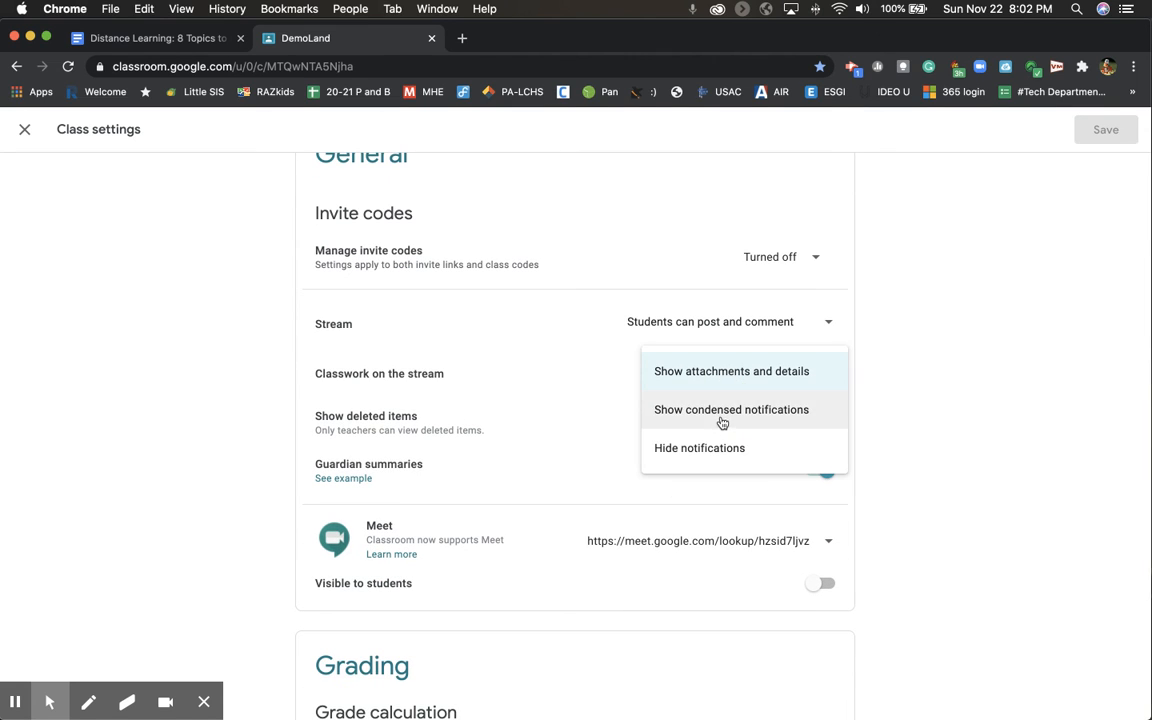
left_click(722, 420)
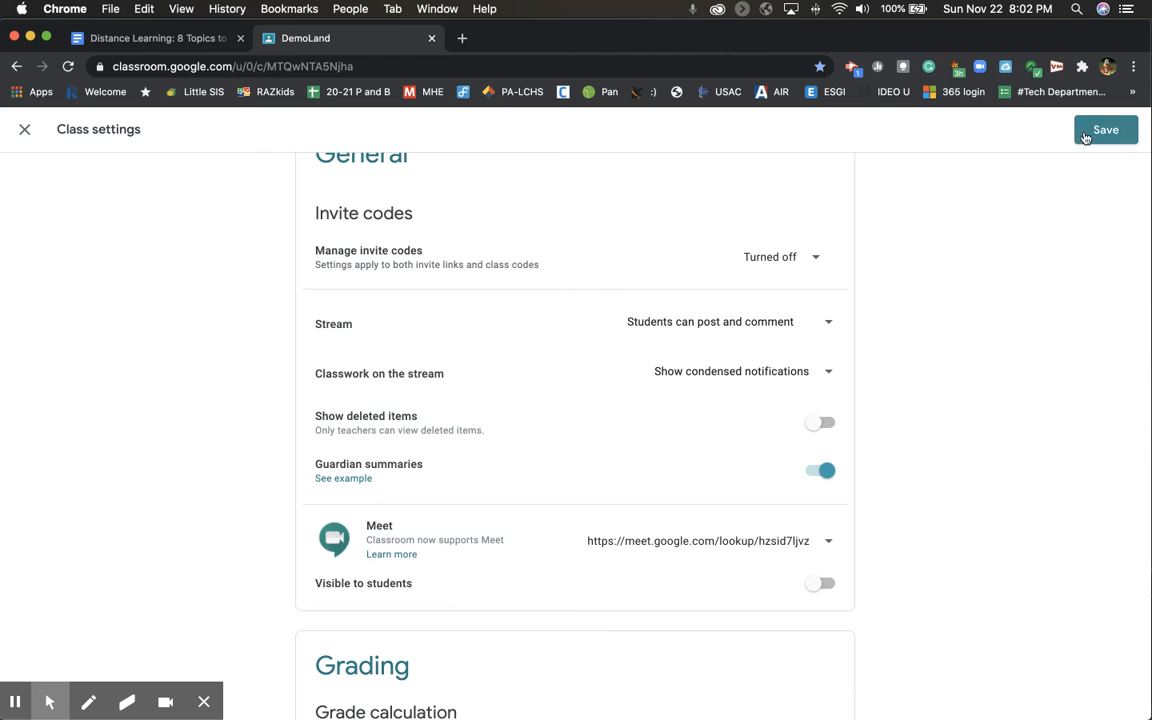
left_click(1097, 131)
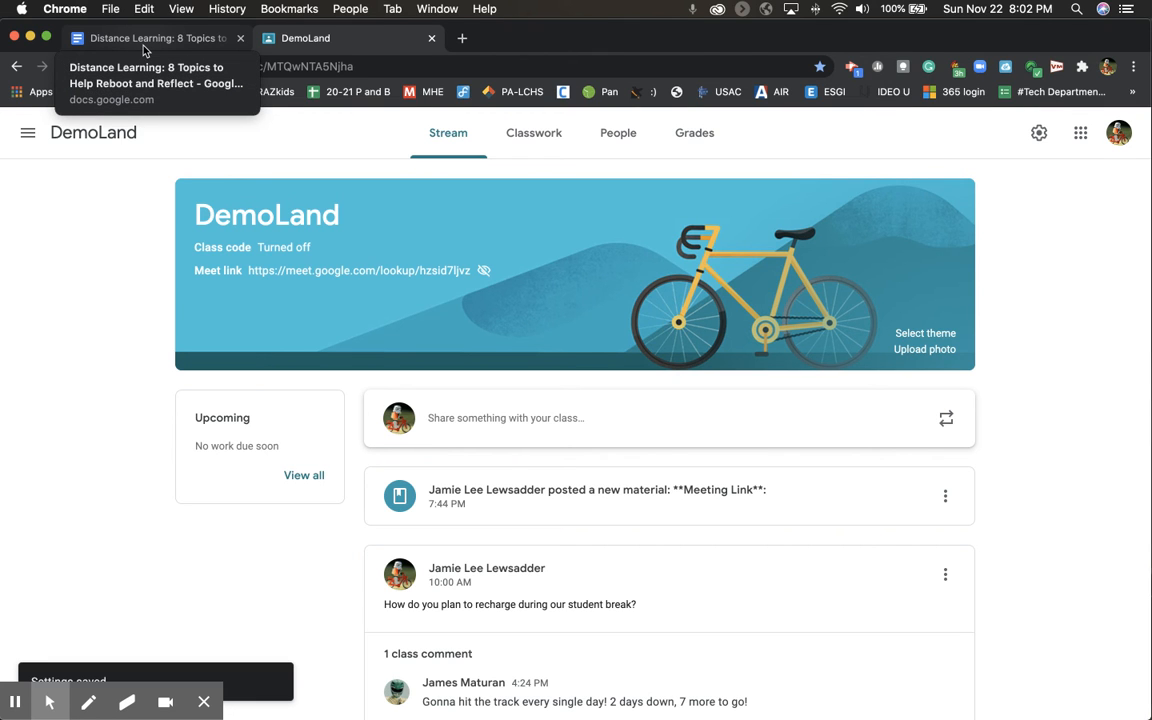
- Read the resource section and meeting link tips in the Google Docs notes, and compare them with the DL Materials topic in DemoLand's classwork
left_click(143, 40)
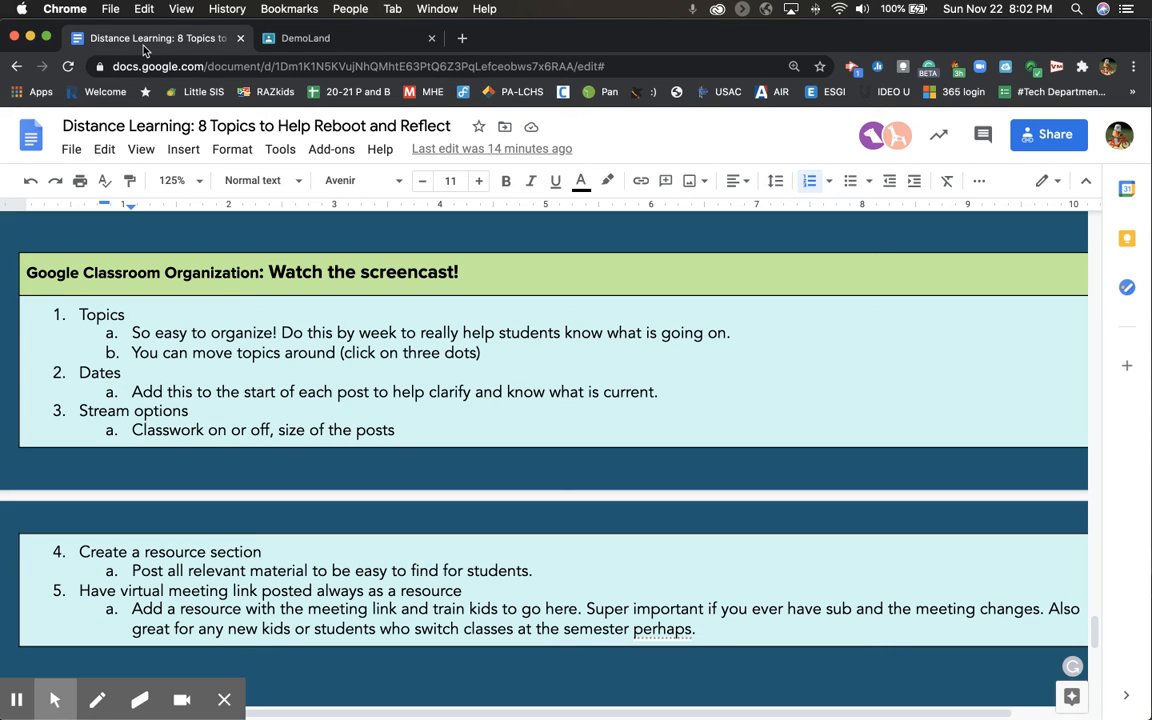
scroll(200, 590, "down", 3)
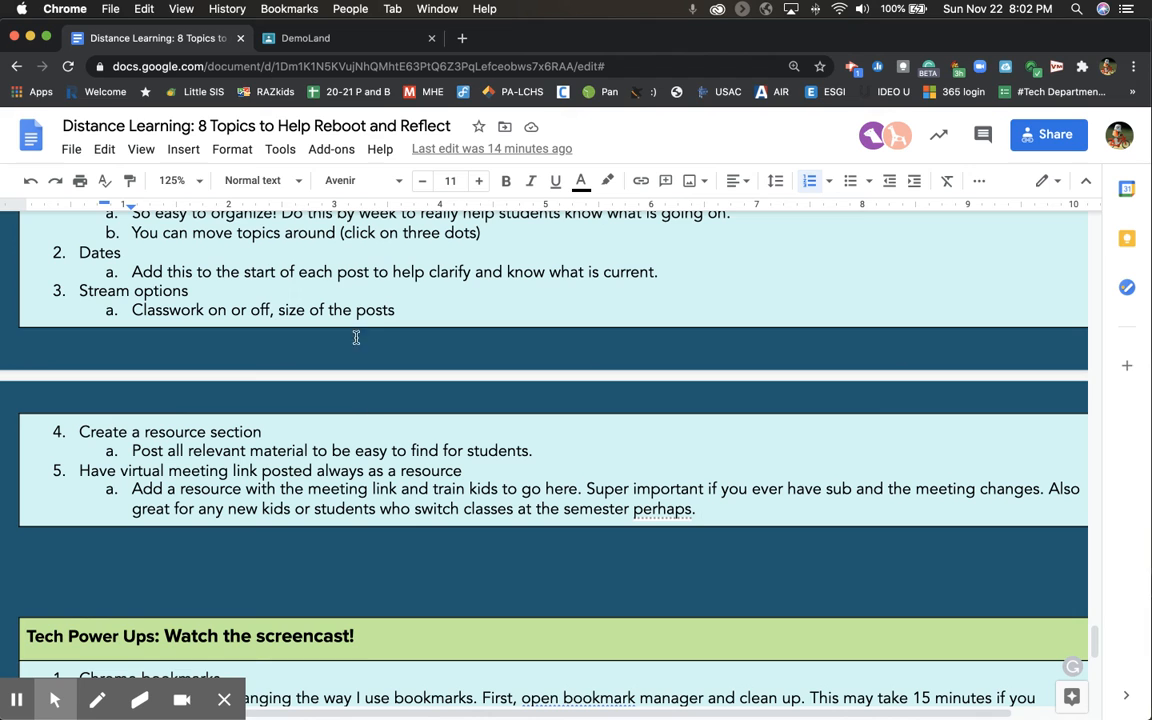
left_click(358, 42)
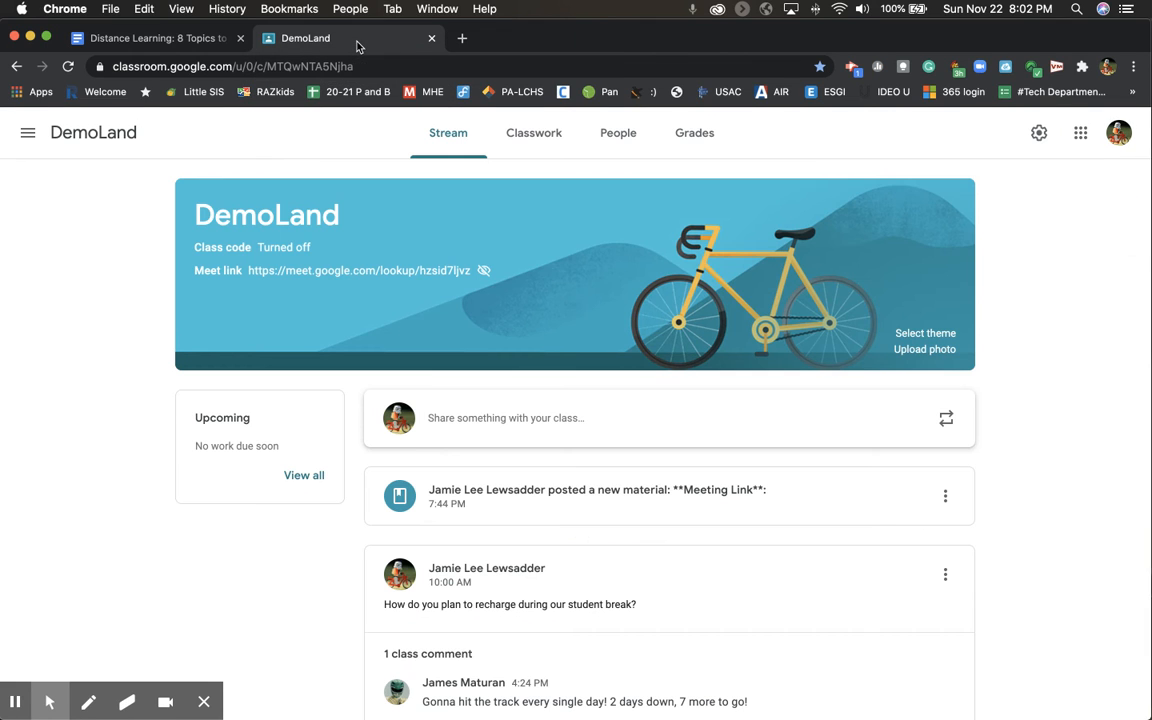
left_click(537, 138)
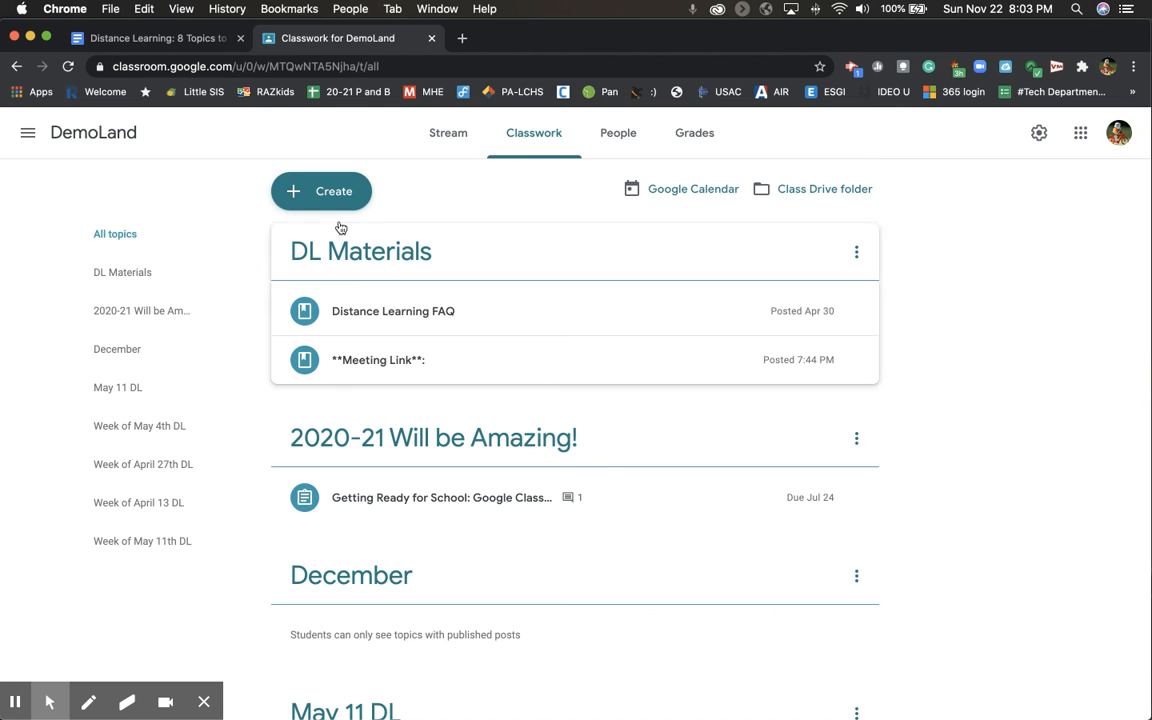
left_click(160, 38)
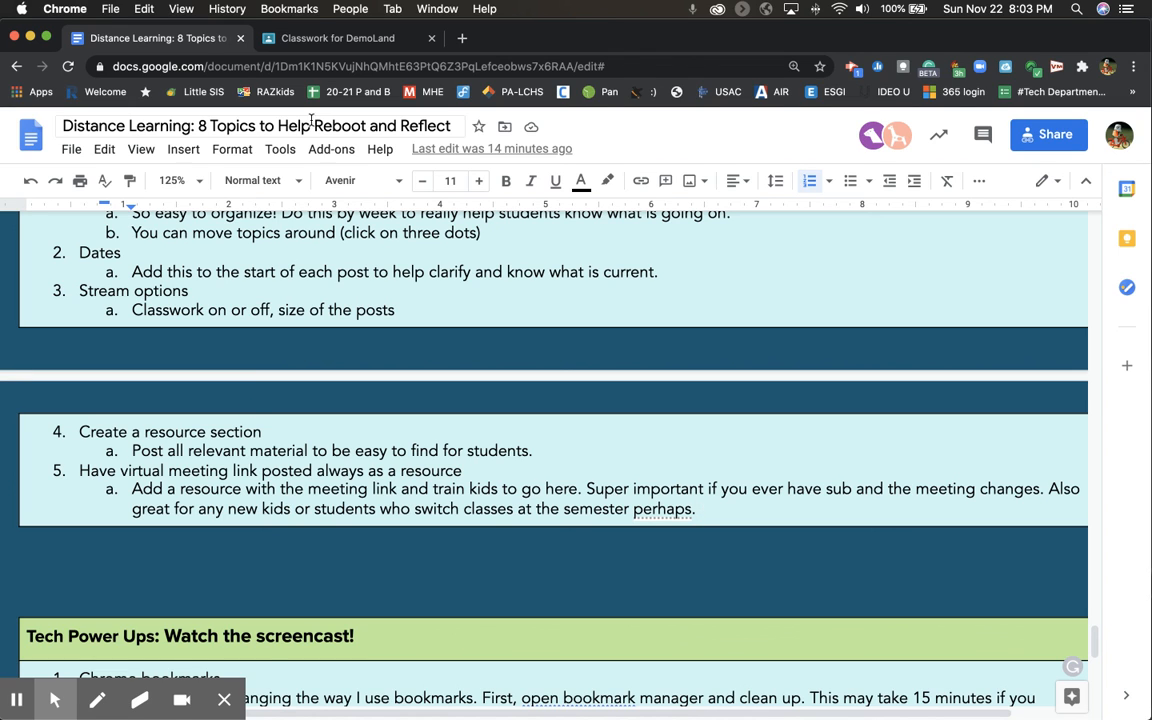
left_click(330, 38)
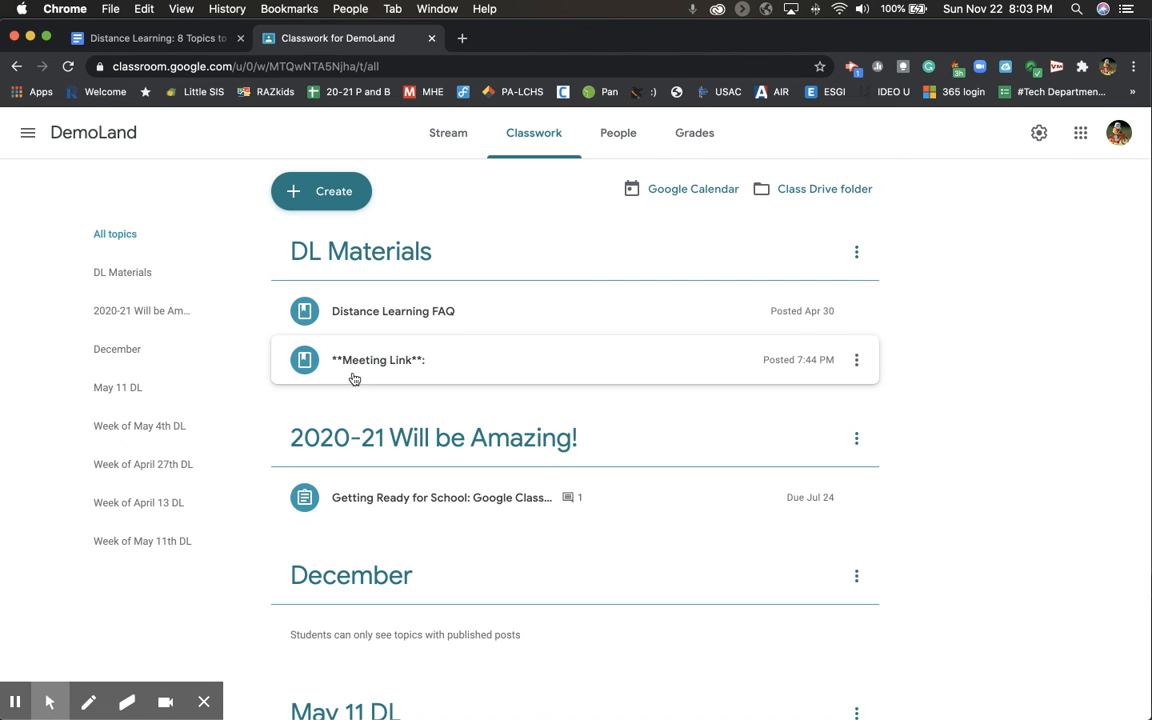
- Return to the Google Docs notes and review the Google Classroom Organization tips, from Topics to the virtual meeting link
left_click(140, 38)
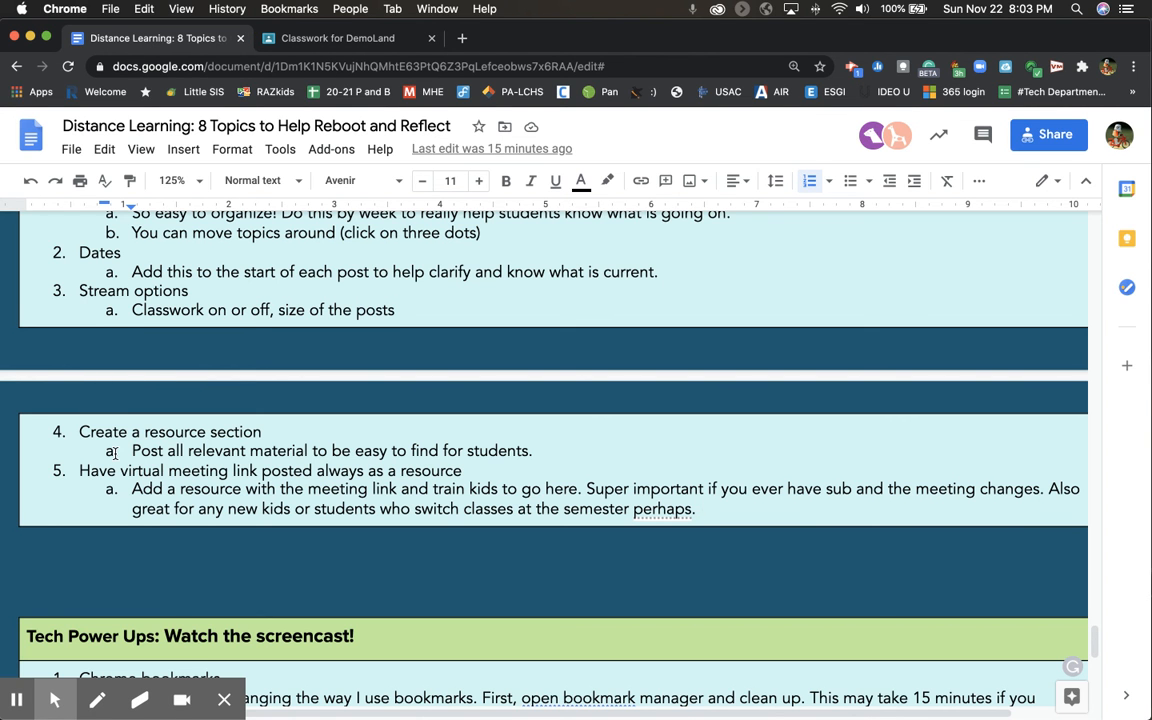
scroll(115, 453, "up", 2)
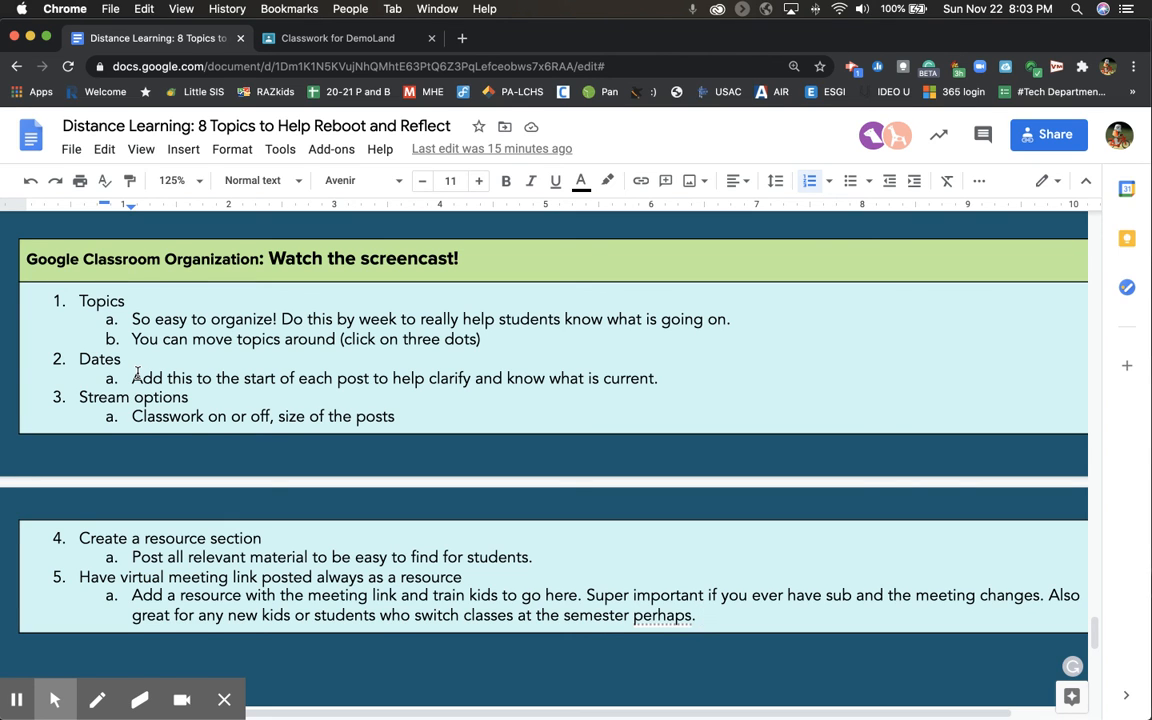
scroll(137, 375, "down", 2)
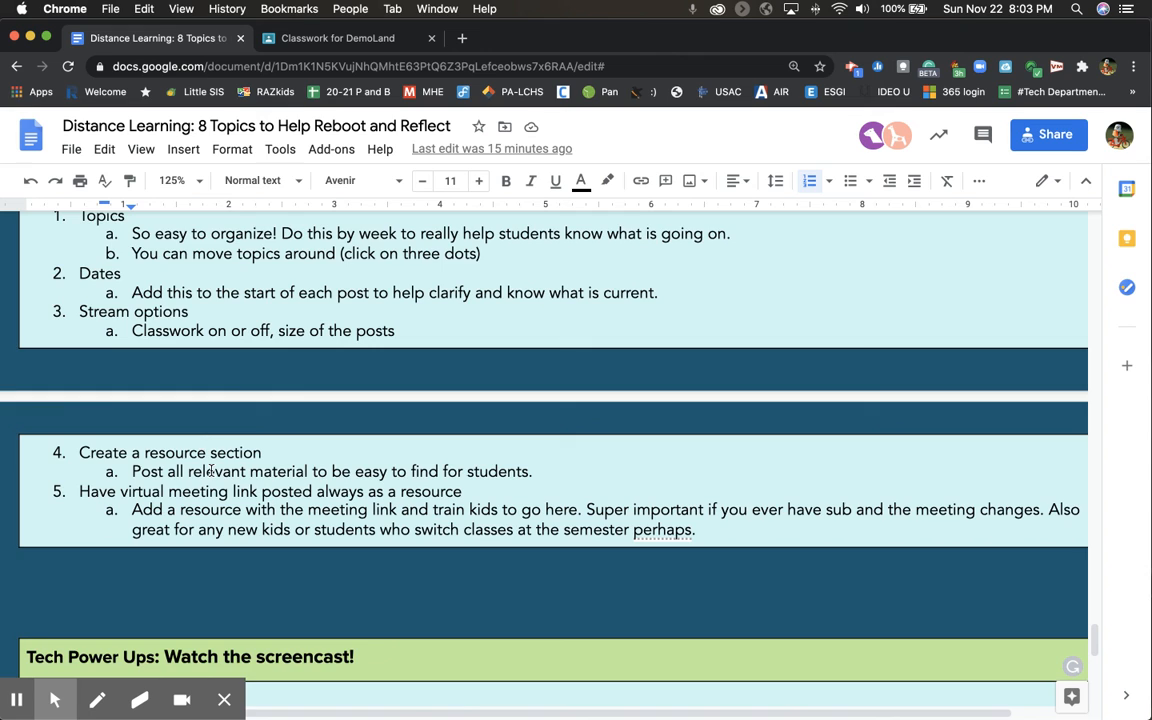
scroll(190, 420, "down", 2)
left_click(55, 700)
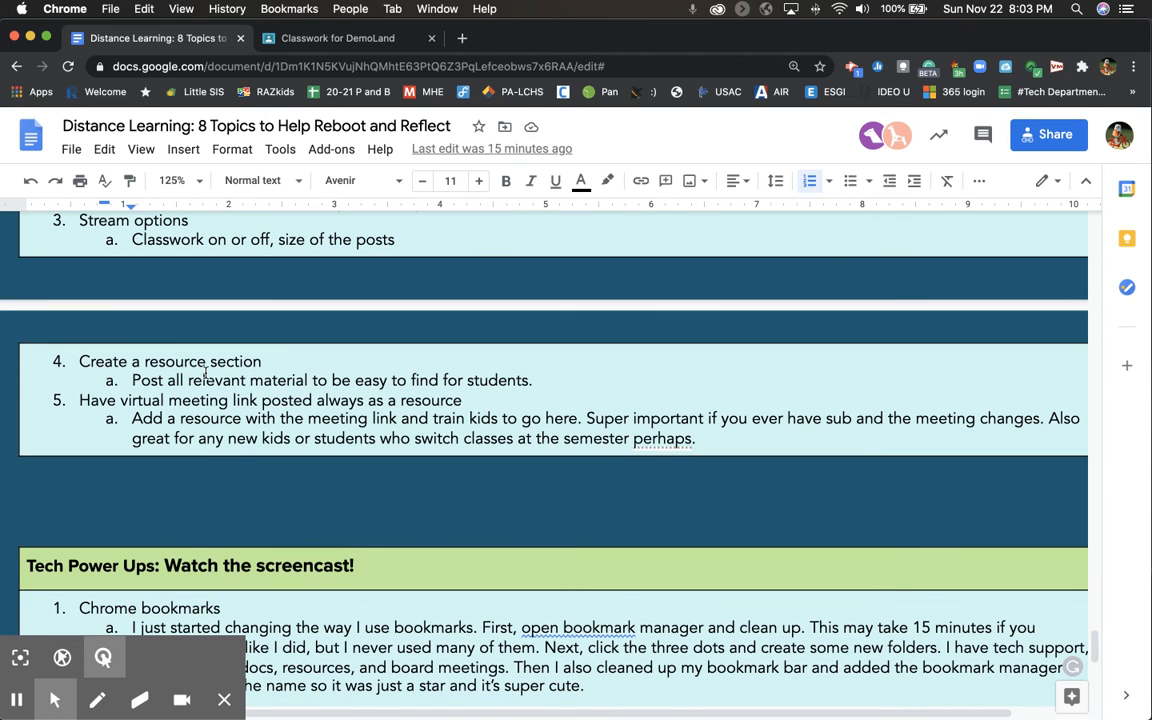